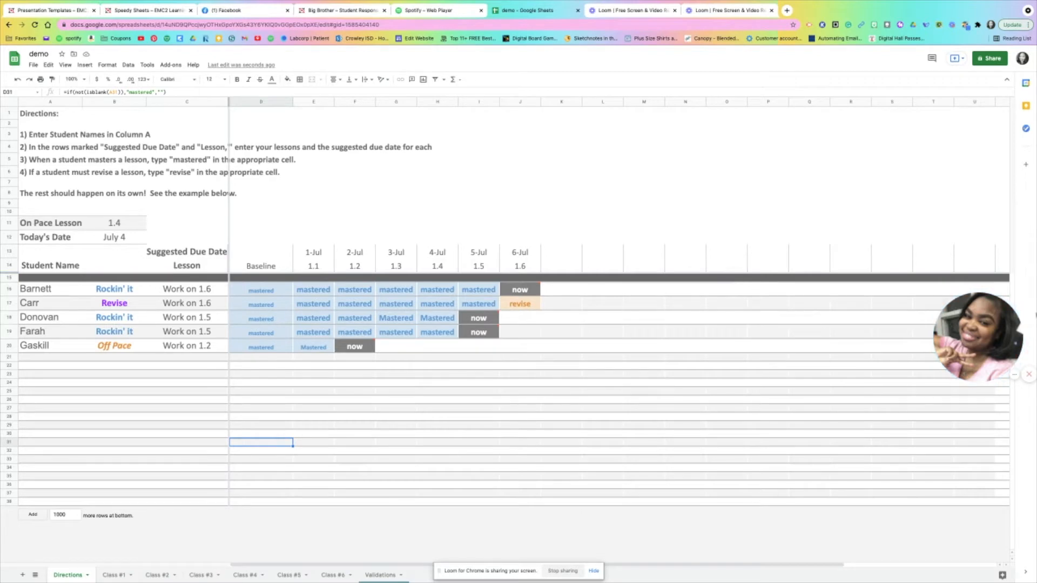
{"action": "left_click_drag", "start_coordinate": [983, 342], "coordinate": [966, 266]}
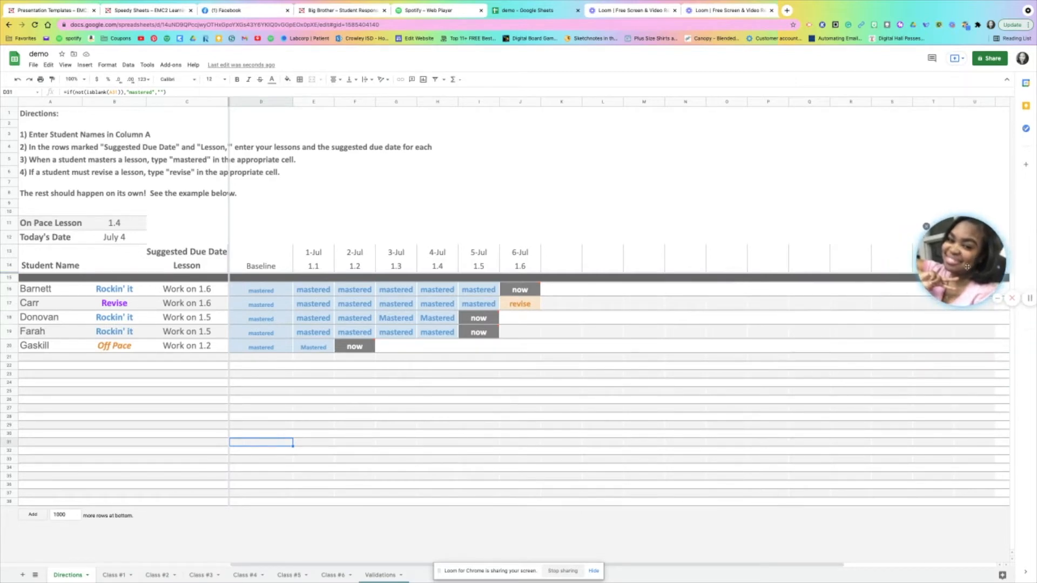
Insert two blank columns before column A on the Directions sheet
{"action": "right_click", "coordinate": [30, 102]}
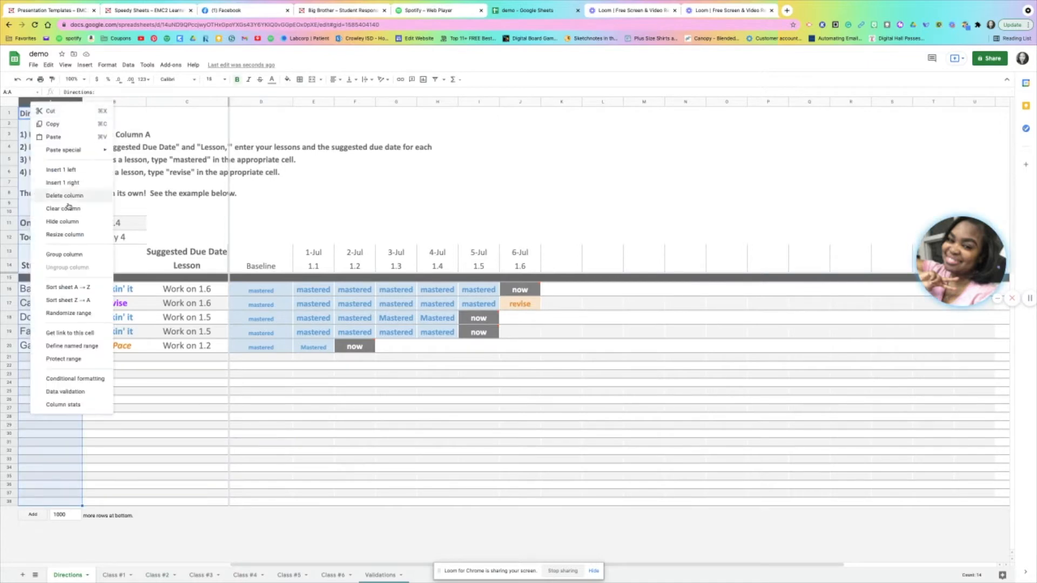
{"action": "left_click", "coordinate": [65, 170]}
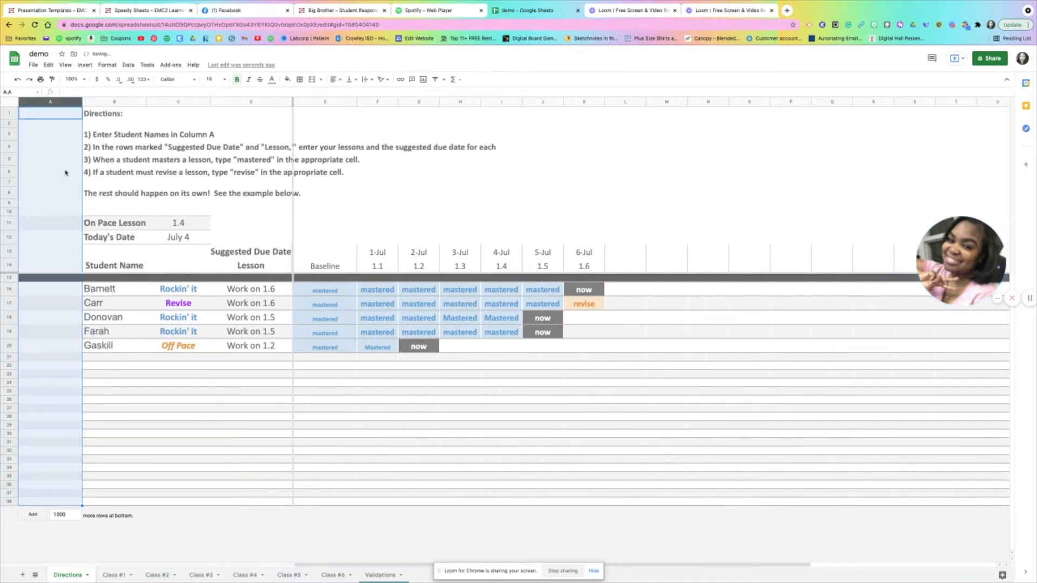
{"action": "right_click", "coordinate": [36, 106]}
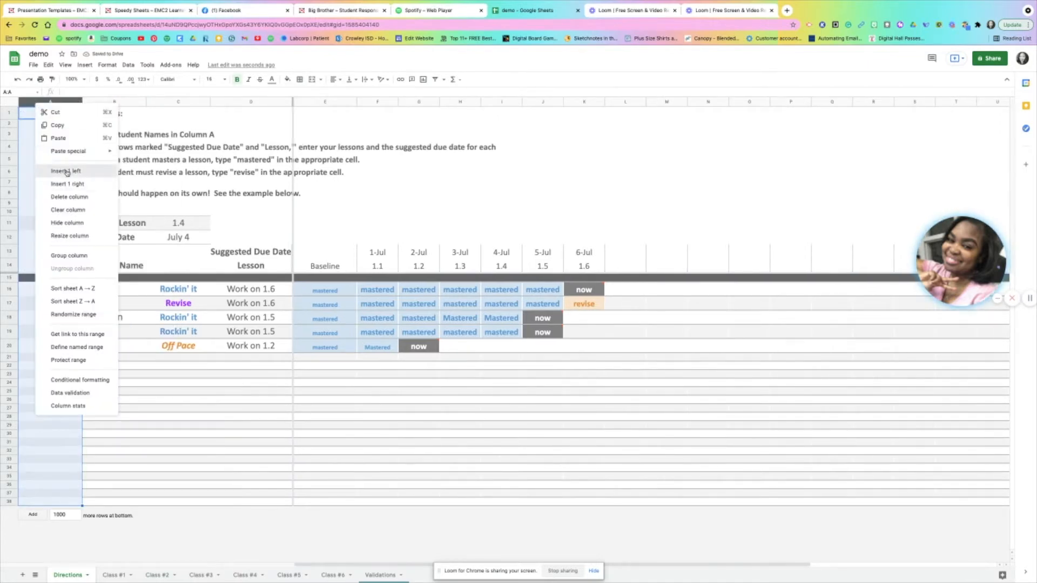
{"action": "left_click", "coordinate": [70, 170]}
Enter the headings "Phone Number" in A14 and "Completed Lessons" in B14
{"action": "left_click", "coordinate": [39, 254]}
{"action": "left_click", "coordinate": [40, 266]}
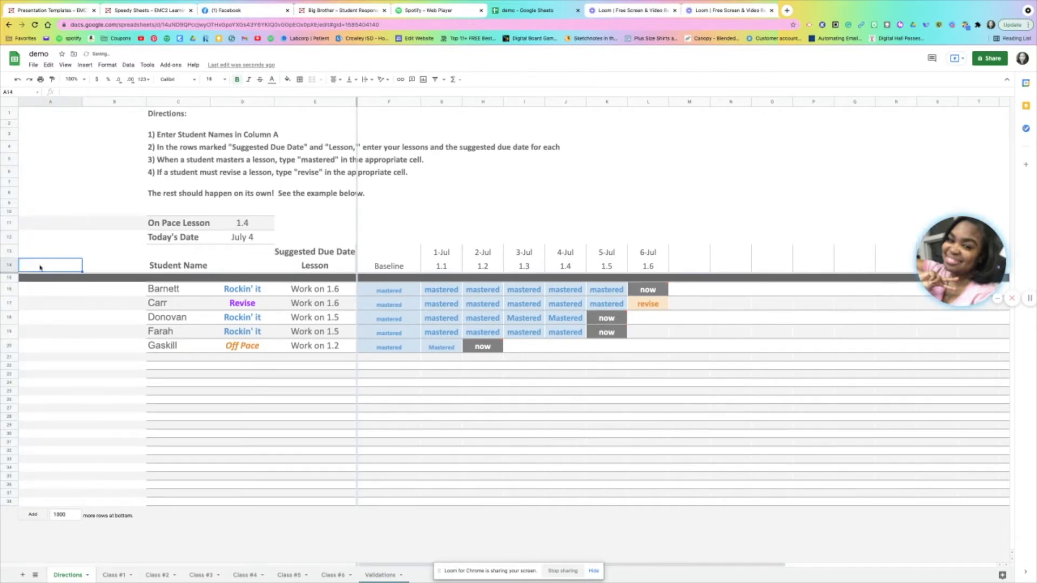
{"action": "type", "text": "Phone Number"}
{"action": "key", "text": "Tab"}
{"action": "type", "text": "Completed Lessons"}
{"action": "key", "text": "Return"}
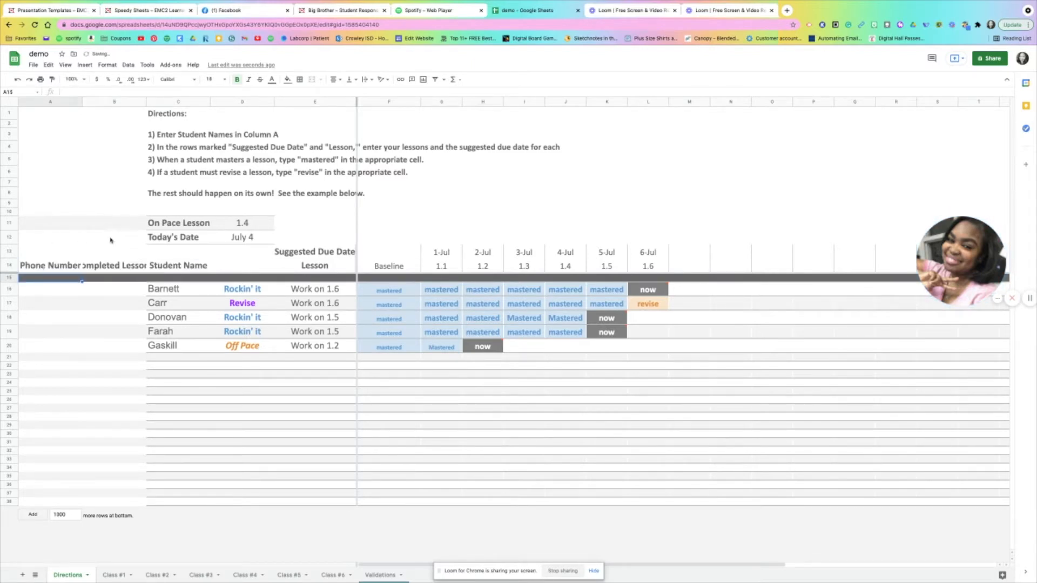
Wrap the text of the "Completed Lessons" heading in B14
{"action": "left_click", "coordinate": [114, 265]}
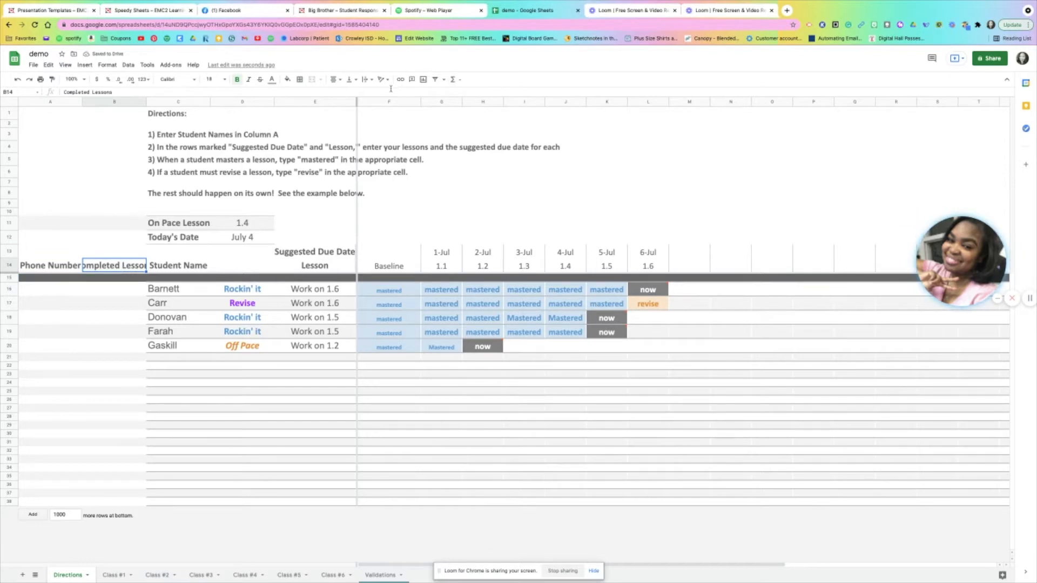
{"action": "left_click", "coordinate": [372, 82]}
{"action": "left_click", "coordinate": [376, 92]}
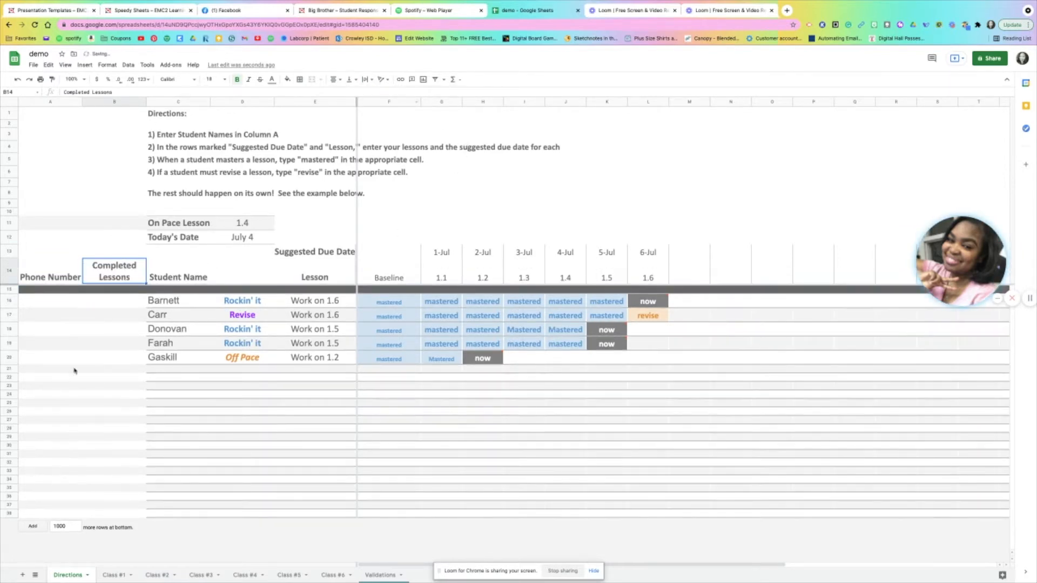
Fill in a phone number for each of the five students in A16:A20
{"action": "left_click", "coordinate": [75, 359]}
{"action": "left_click", "coordinate": [59, 300]}
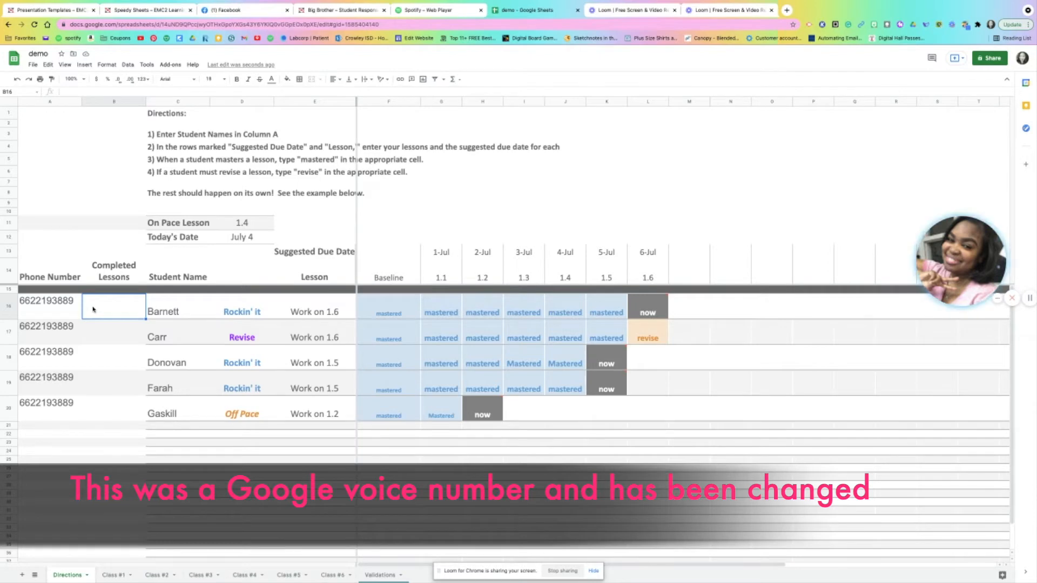
Count the "mastered" entries in G16:L16 with a COUNTIF formula in B16 and autofill it down to B20
{"action": "type", "text": "=counti"}
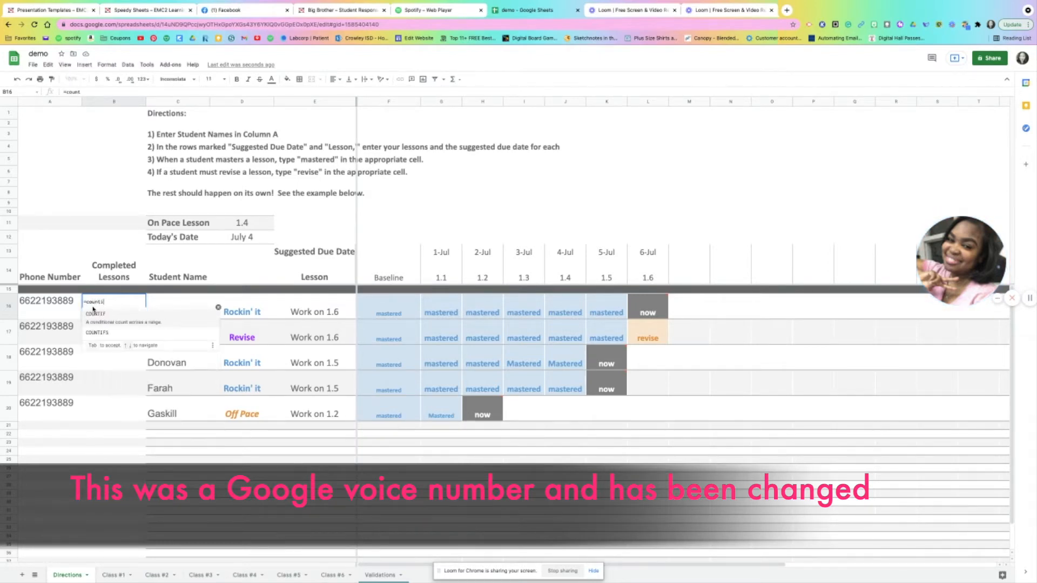
{"action": "type", "text": "f("}
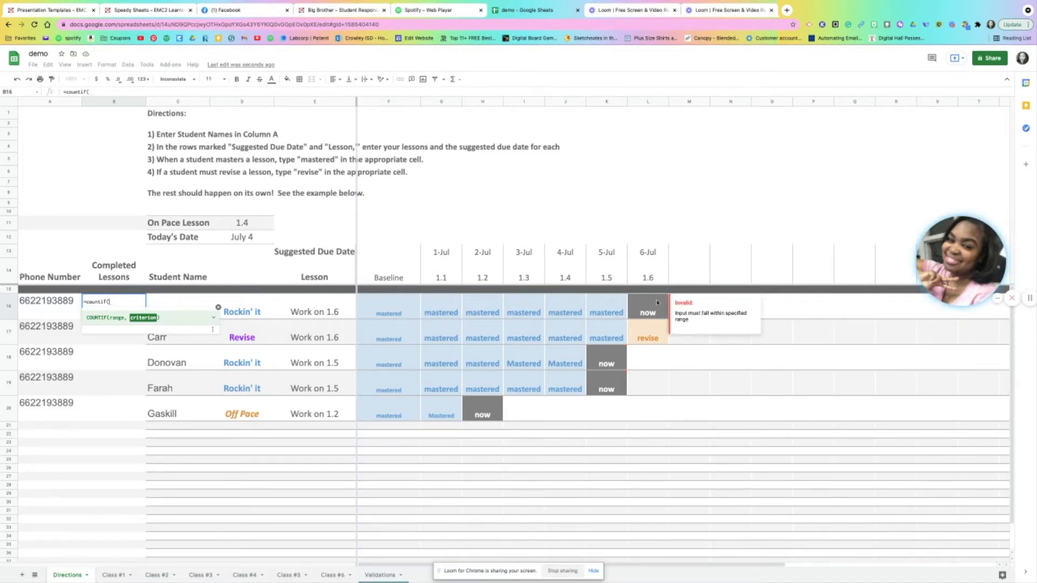
{"action": "left_click_drag", "start_coordinate": [461, 317], "coordinate": [621, 311]}
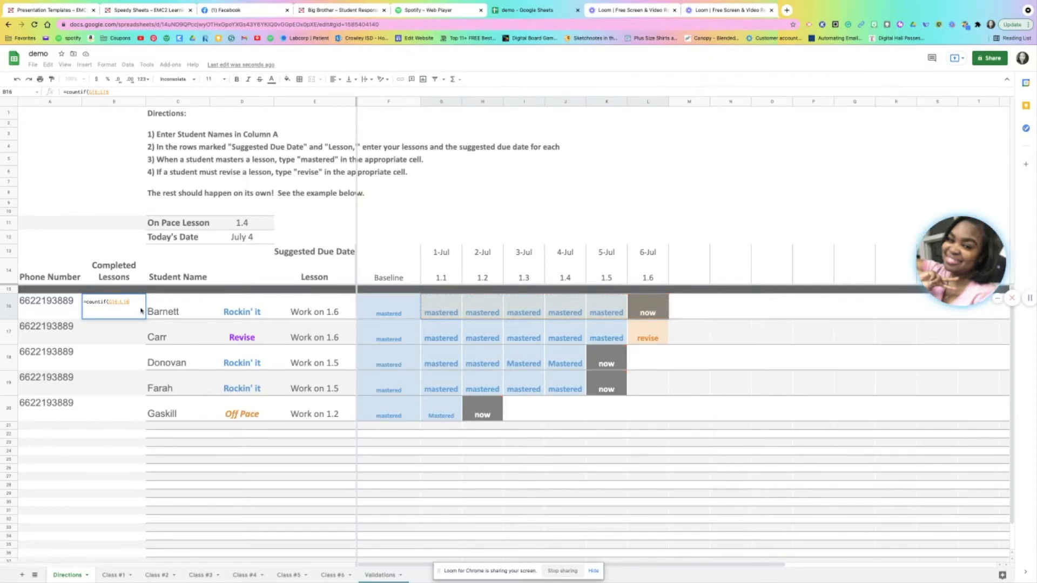
{"action": "type", "text": ","}
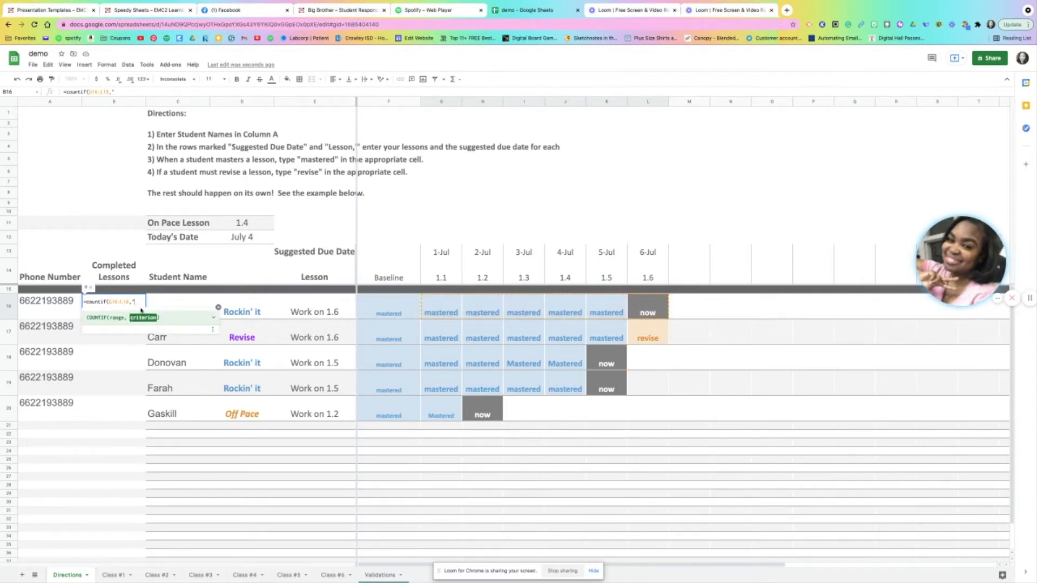
{"action": "type", "text": "\"mastered"}
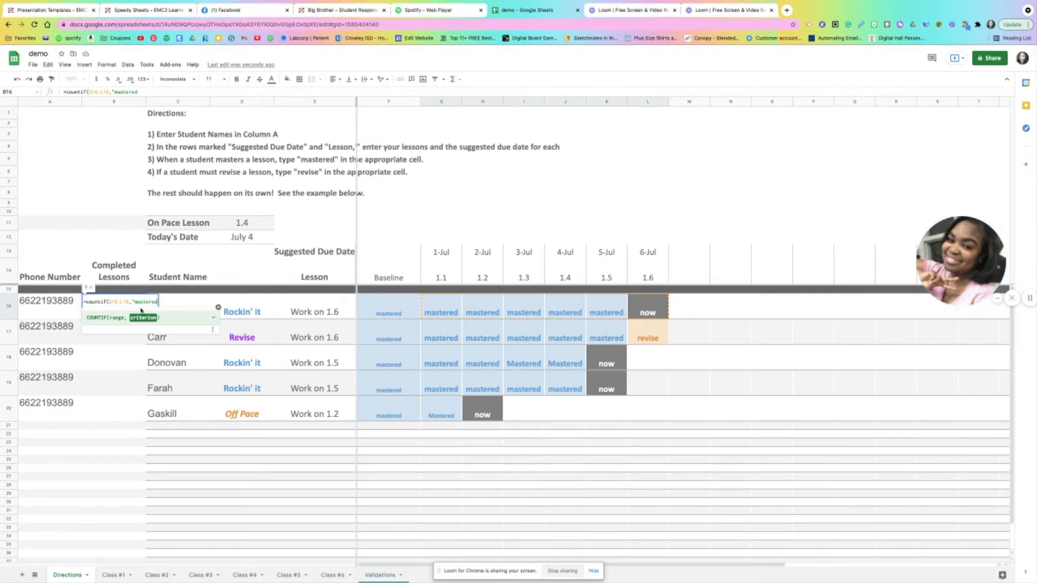
{"action": "key", "text": "Return"}
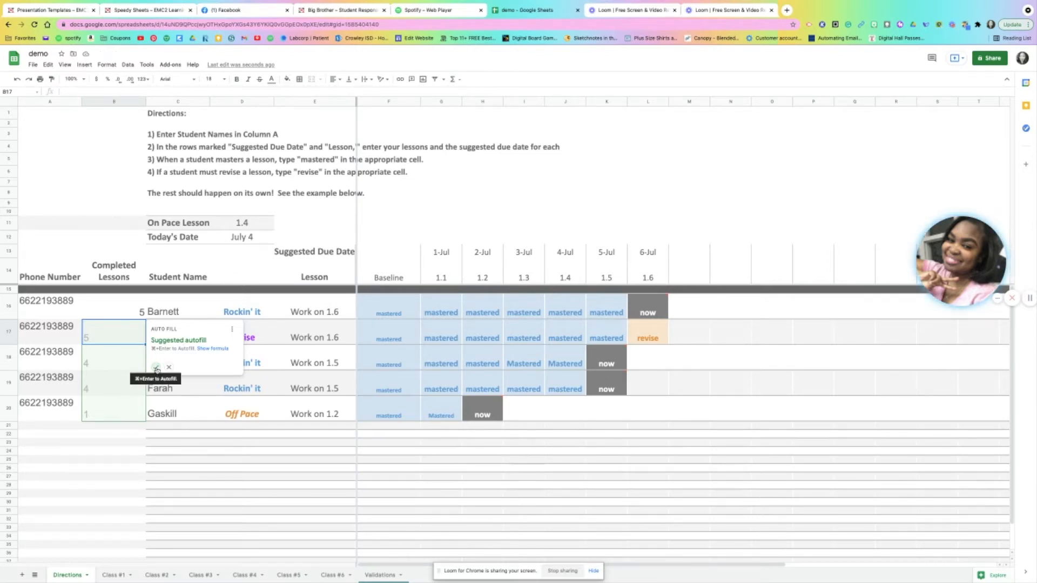
{"action": "left_click", "coordinate": [156, 367]}
{"action": "left_click", "coordinate": [102, 441]}
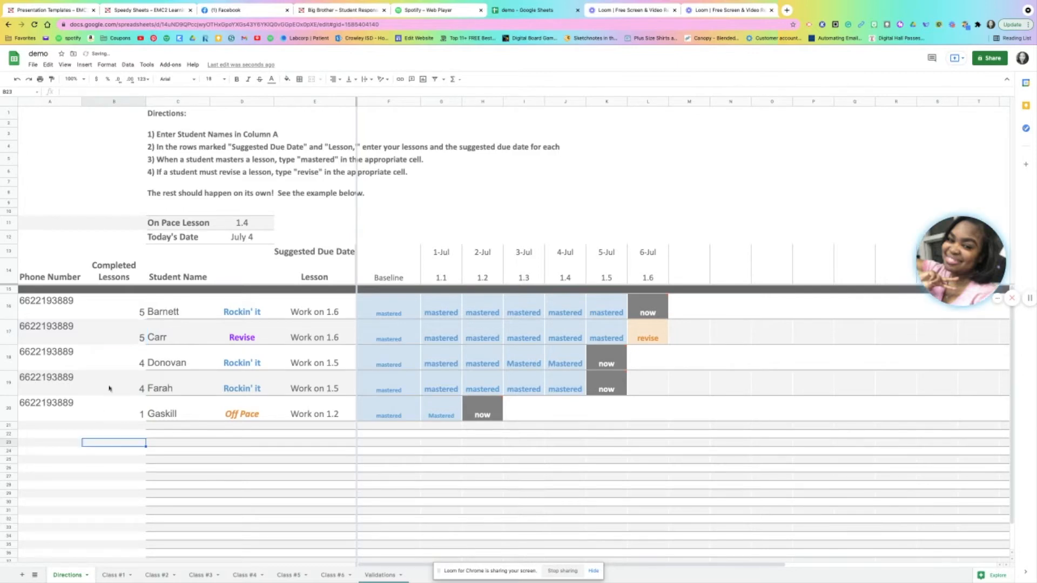
Centre the completed lesson counts in B16:B20 horizontally
{"action": "left_click", "coordinate": [129, 307]}
{"action": "left_click", "coordinate": [136, 414]}
{"action": "left_click", "coordinate": [190, 458]}
{"action": "left_click_drag", "start_coordinate": [118, 311], "coordinate": [122, 407]}
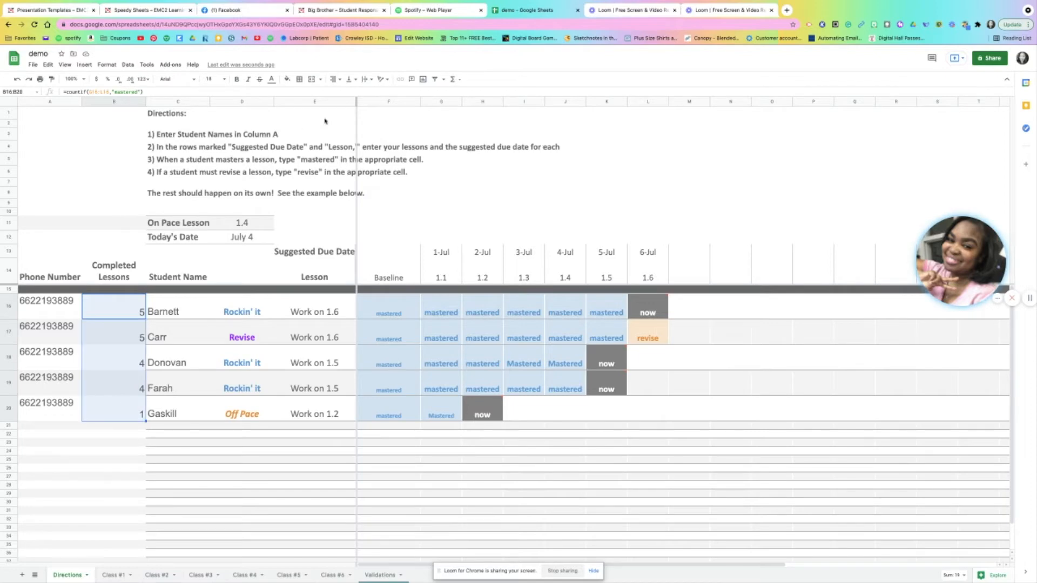
{"action": "left_click", "coordinate": [350, 81]}
{"action": "left_click", "coordinate": [334, 81]}
{"action": "left_click", "coordinate": [345, 93]}
{"action": "left_click", "coordinate": [241, 459]}
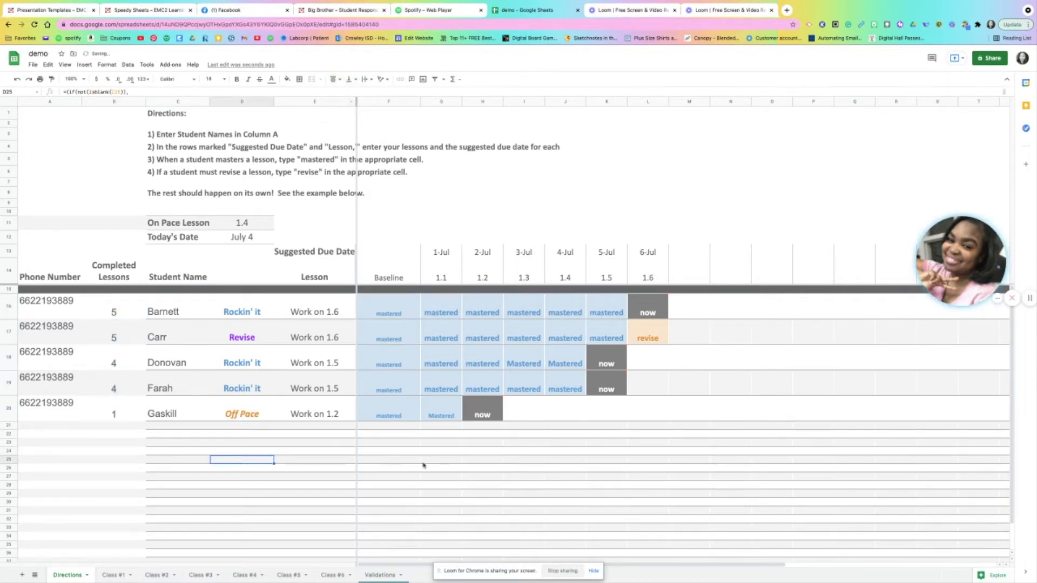
{"action": "left_click", "coordinate": [734, 468]}
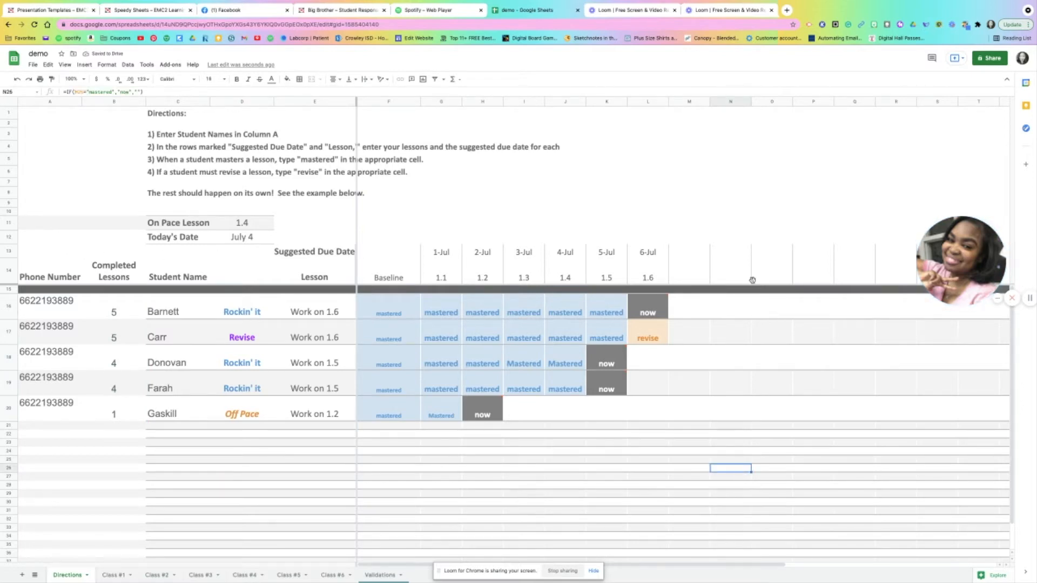
Add a new blank sheet after the Directions sheet
{"action": "left_click", "coordinate": [22, 575]}
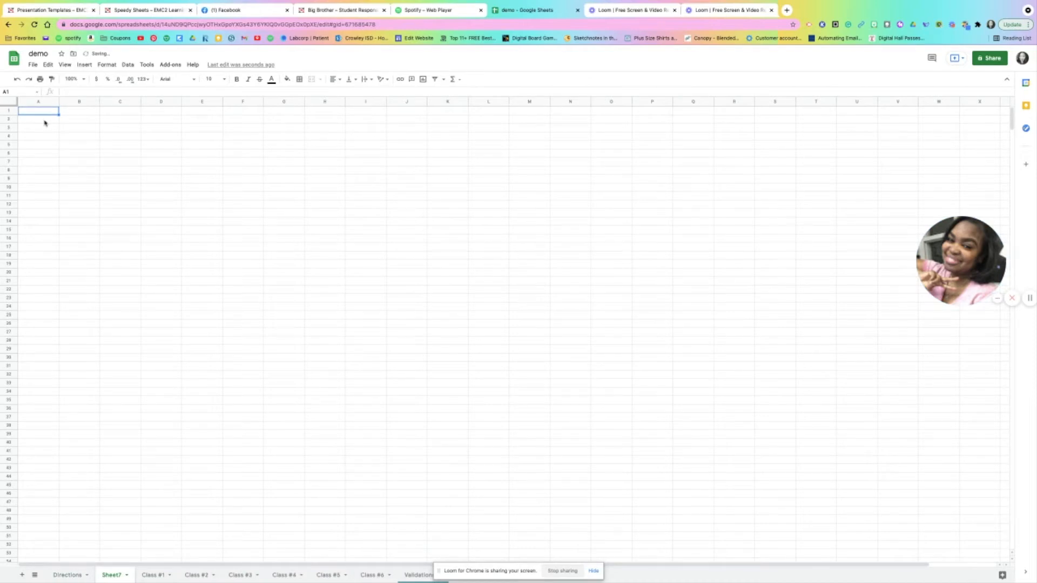
{"action": "left_click", "coordinate": [67, 575]}
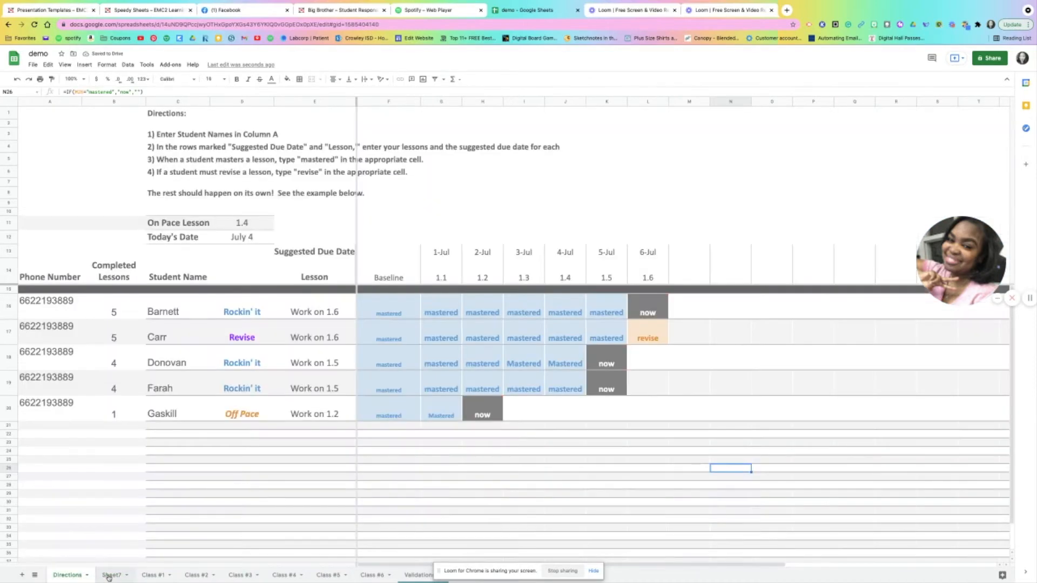
{"action": "left_click", "coordinate": [109, 575]}
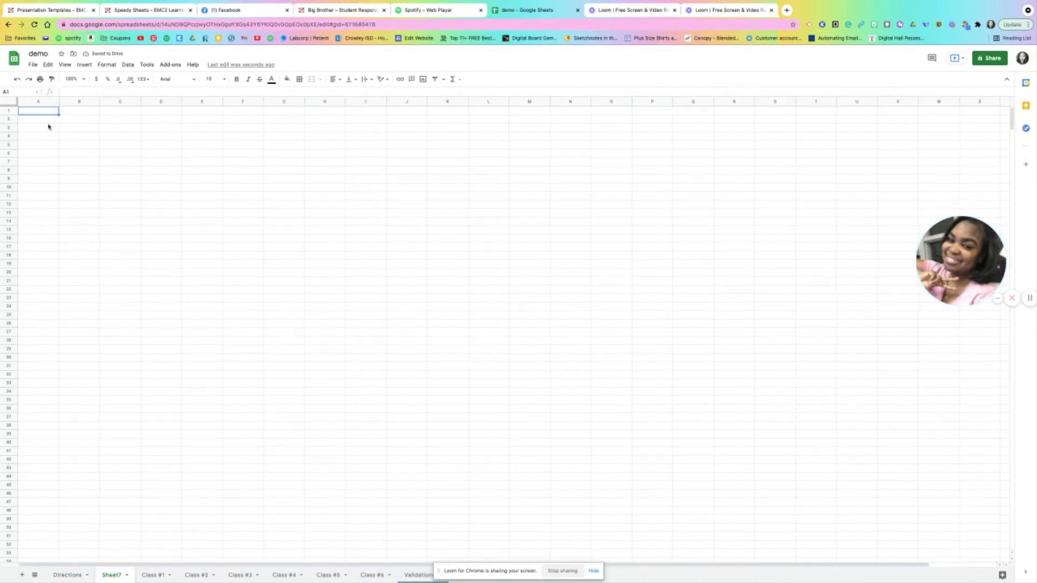
Enter the headings "Phone Number", "Completed Lessons" and "Student Name" in A1:C1 of the new sheet and widen column B to fit
{"action": "type", "text": "Phone Number"}
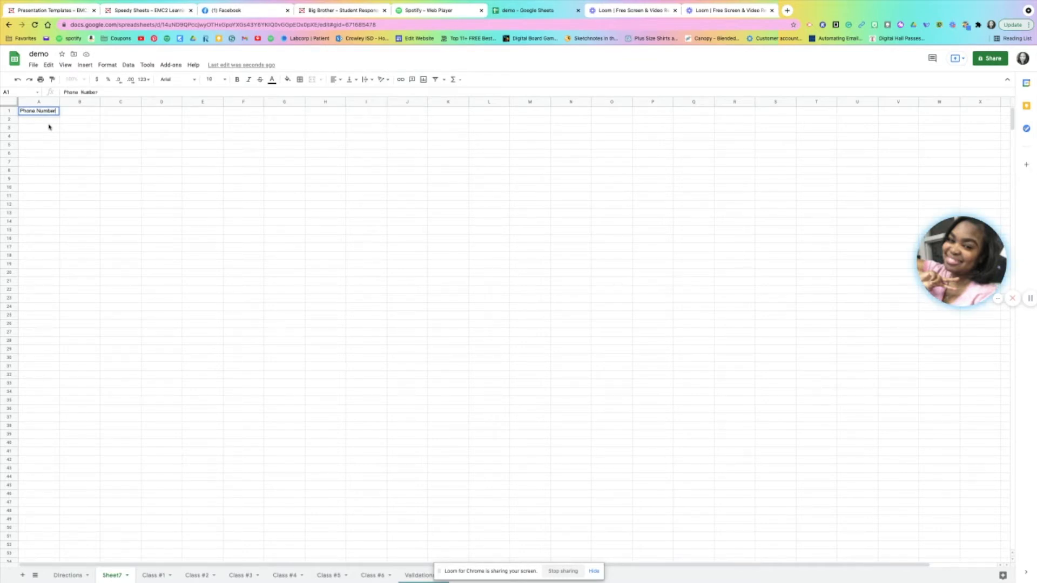
{"action": "key", "text": "Tab"}
{"action": "type", "text": "Com"}
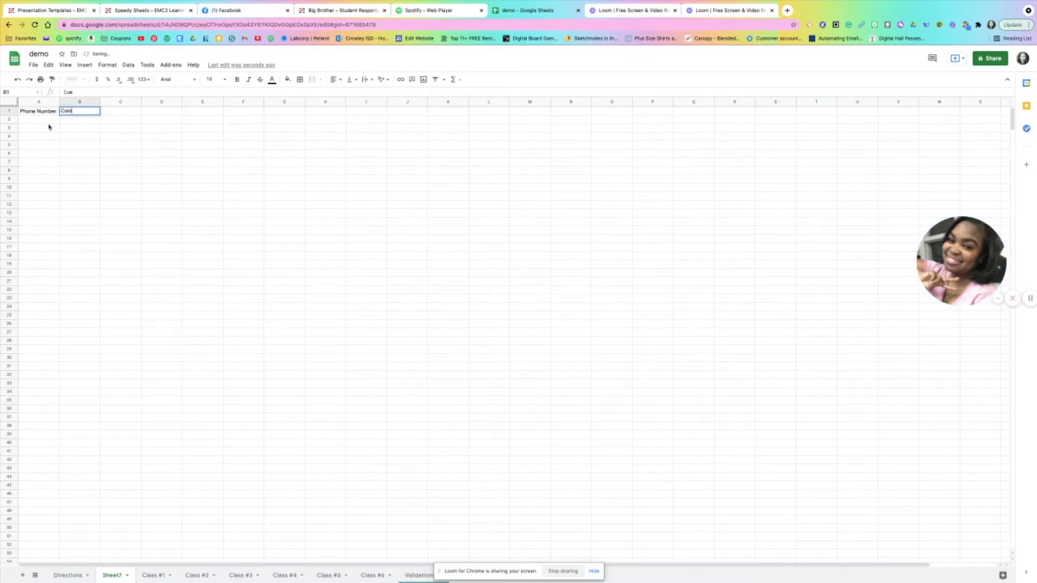
{"action": "type", "text": "pleted Lessons"}
{"action": "key", "text": "Tab"}
{"action": "type", "text": "Student Name"}
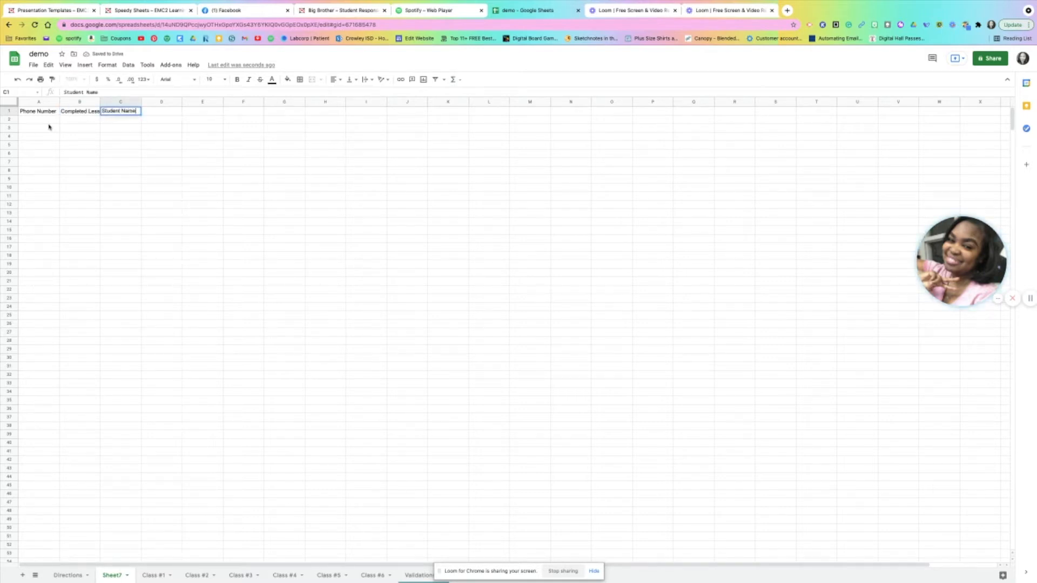
{"action": "key", "text": "Return"}
{"action": "left_click_drag", "start_coordinate": [99, 101], "coordinate": [122, 102]}
{"action": "left_click", "coordinate": [225, 154]}
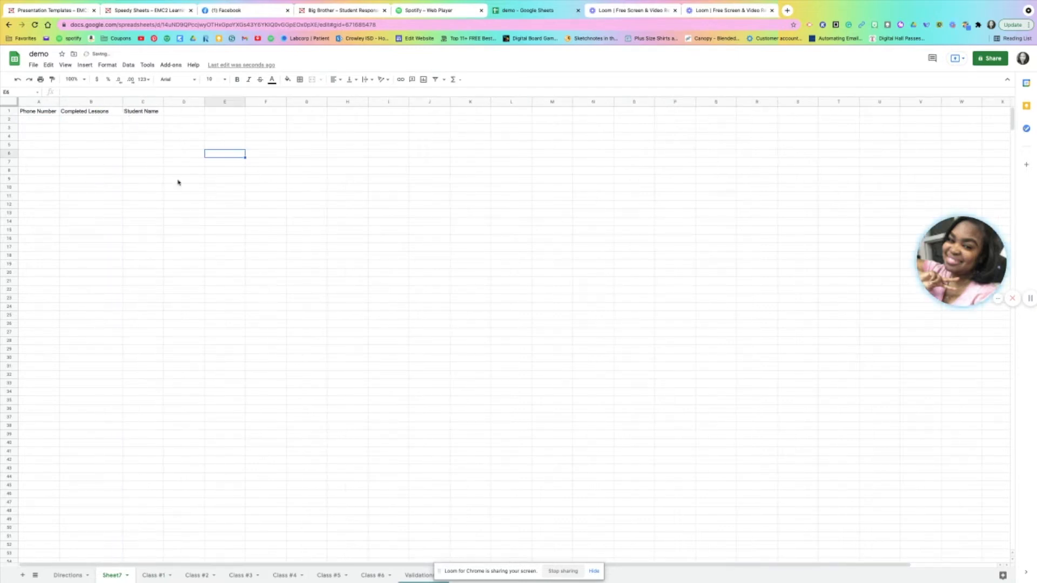
Pull the student data into the new sheet from A2 with the array formula ={Directions!A16:E20}
{"action": "left_click", "coordinate": [46, 124]}
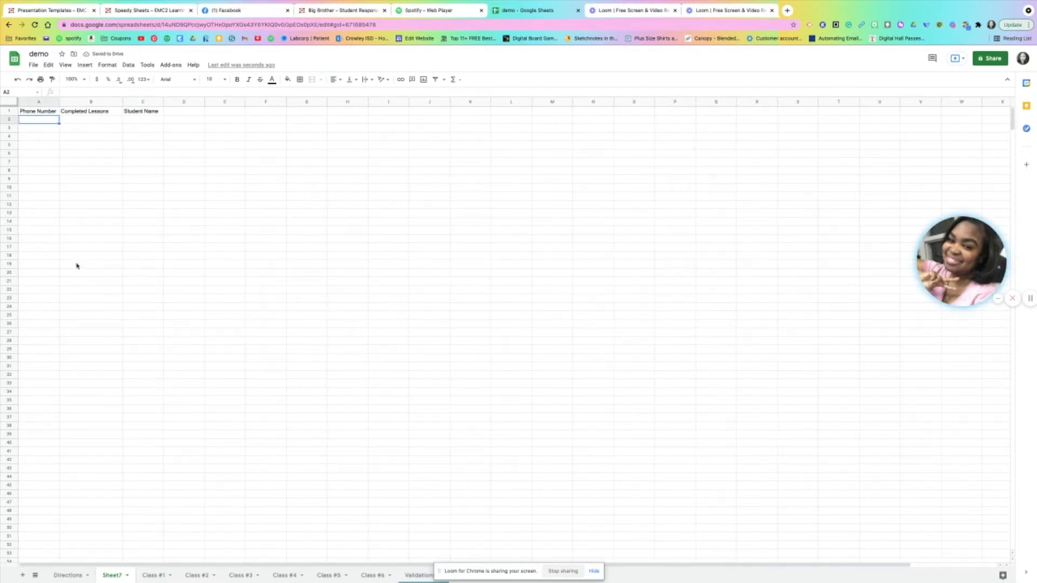
{"action": "left_click", "coordinate": [85, 577]}
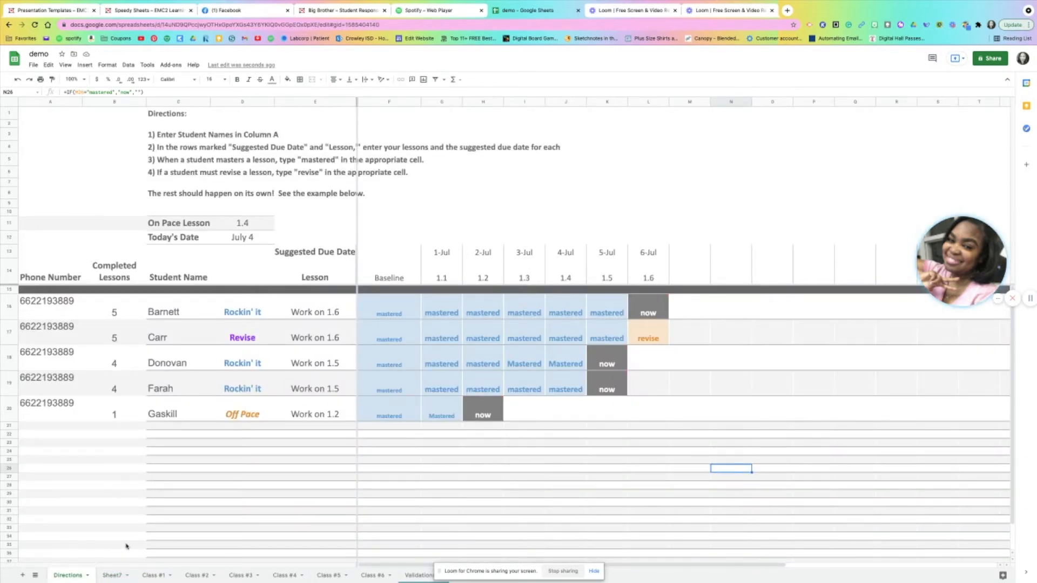
{"action": "left_click", "coordinate": [111, 575]}
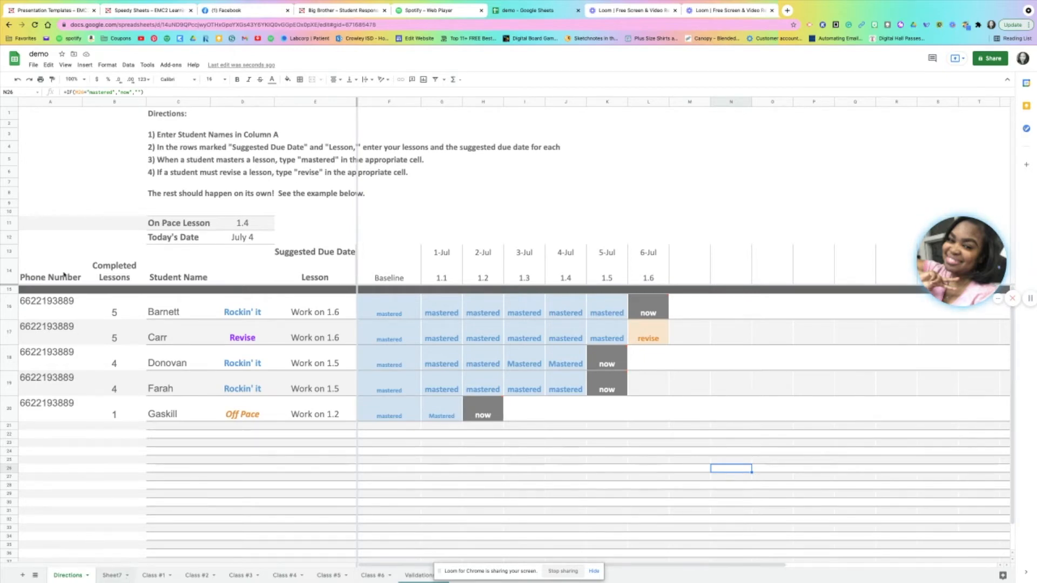
{"action": "type", "text": "=("}
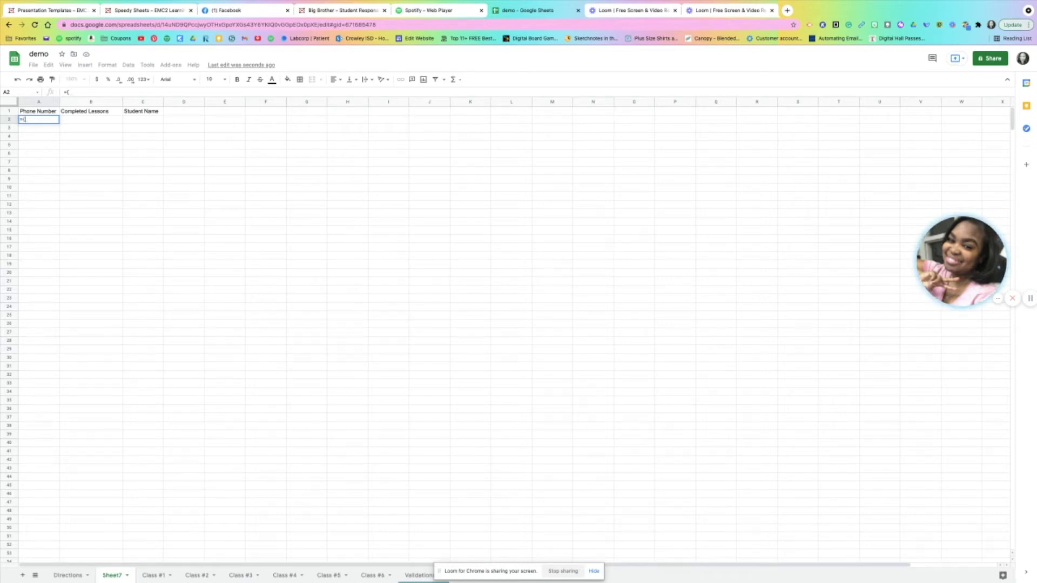
{"action": "left_click", "coordinate": [64, 575]}
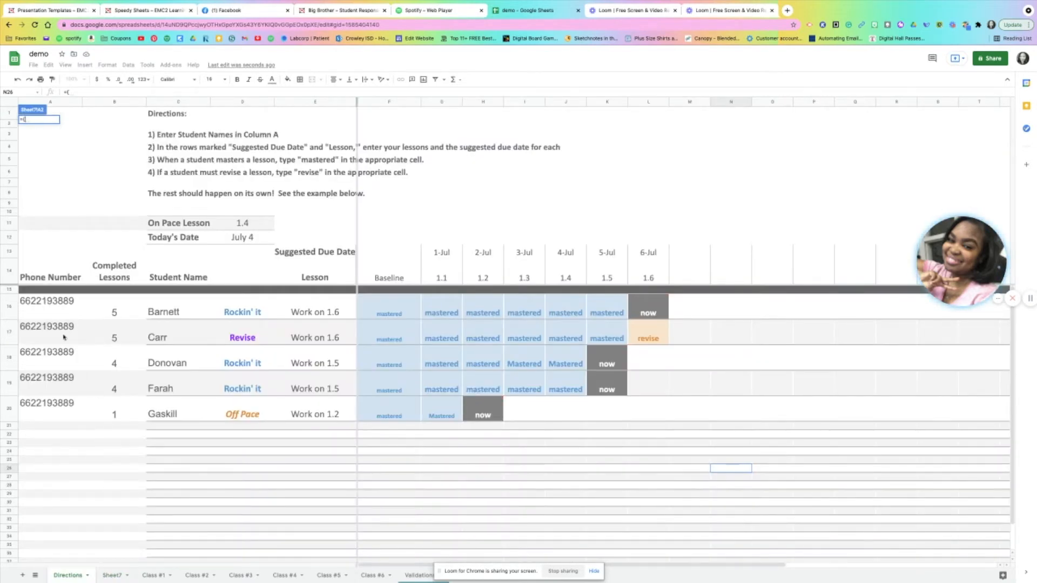
{"action": "left_click_drag", "start_coordinate": [37, 305], "coordinate": [313, 416]}
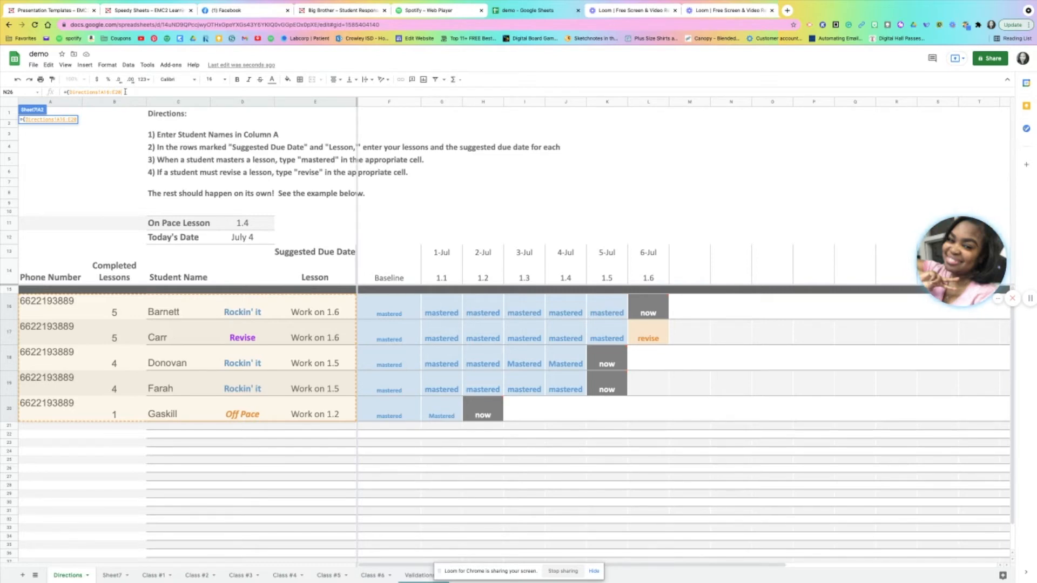
{"action": "type", "text": ")"}
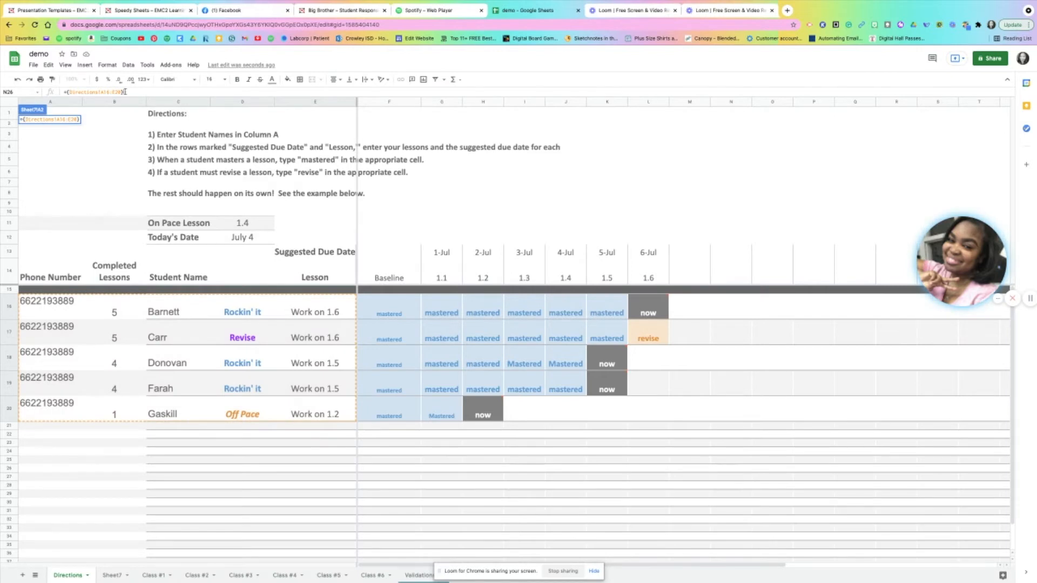
{"action": "key", "text": "Return"}
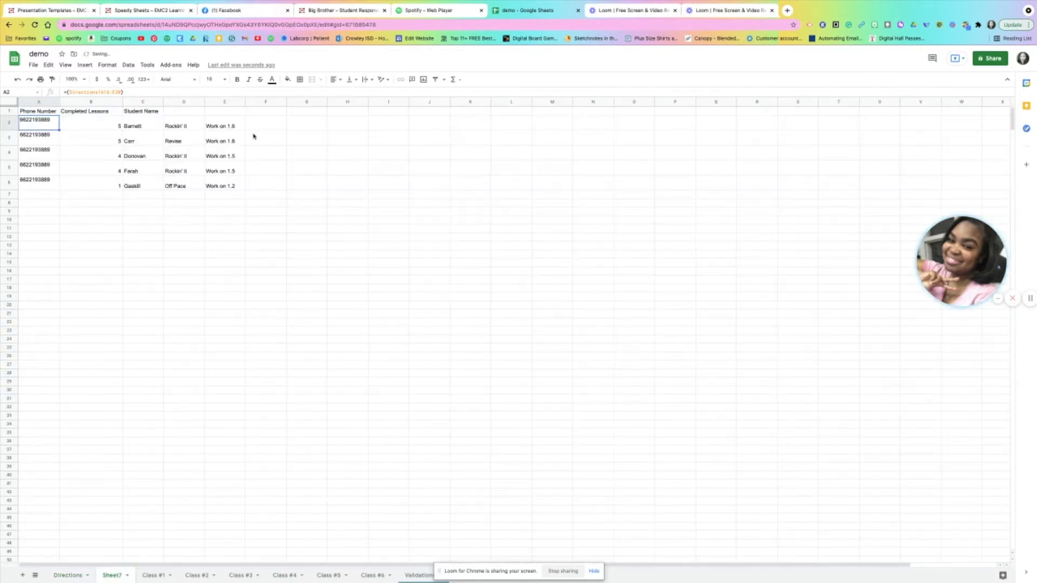
Centre the completed lesson counts in B2:B6 of the new sheet horizontally
{"action": "left_click_drag", "start_coordinate": [89, 126], "coordinate": [104, 188]}
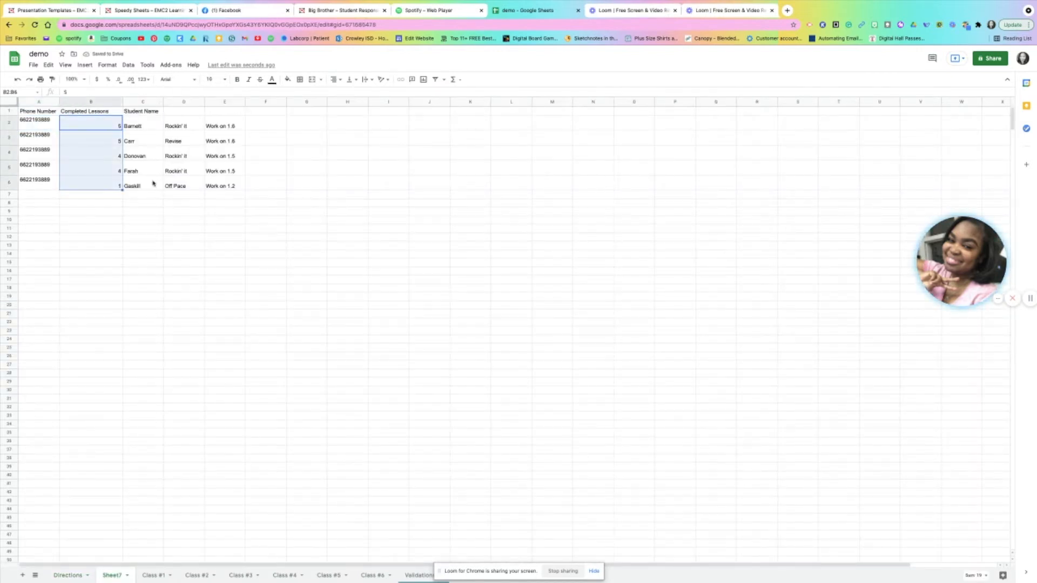
{"action": "left_click", "coordinate": [335, 79]}
{"action": "left_click", "coordinate": [348, 96]}
{"action": "left_click", "coordinate": [442, 408]}
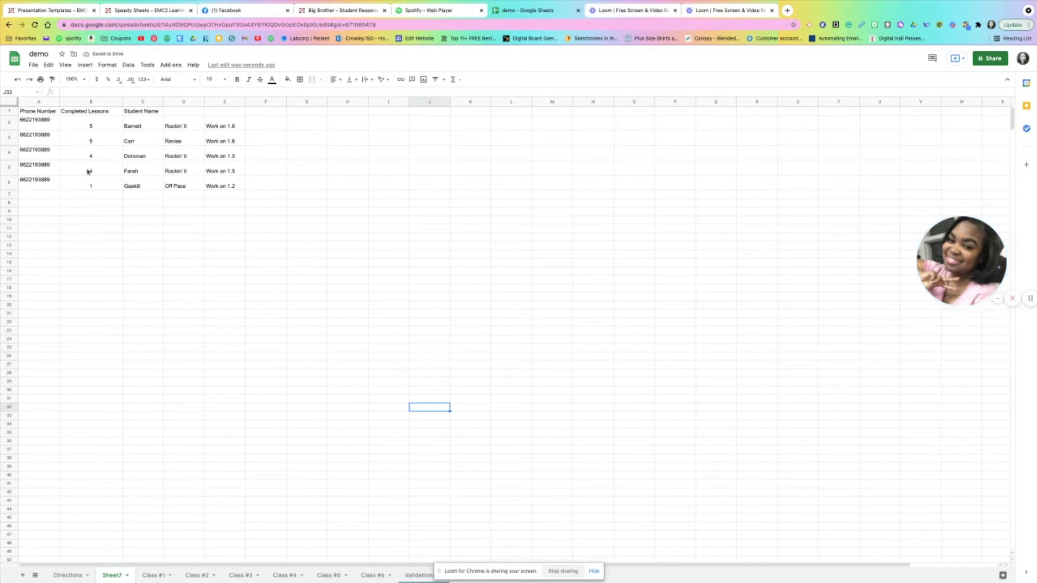
{"action": "left_click", "coordinate": [275, 216]}
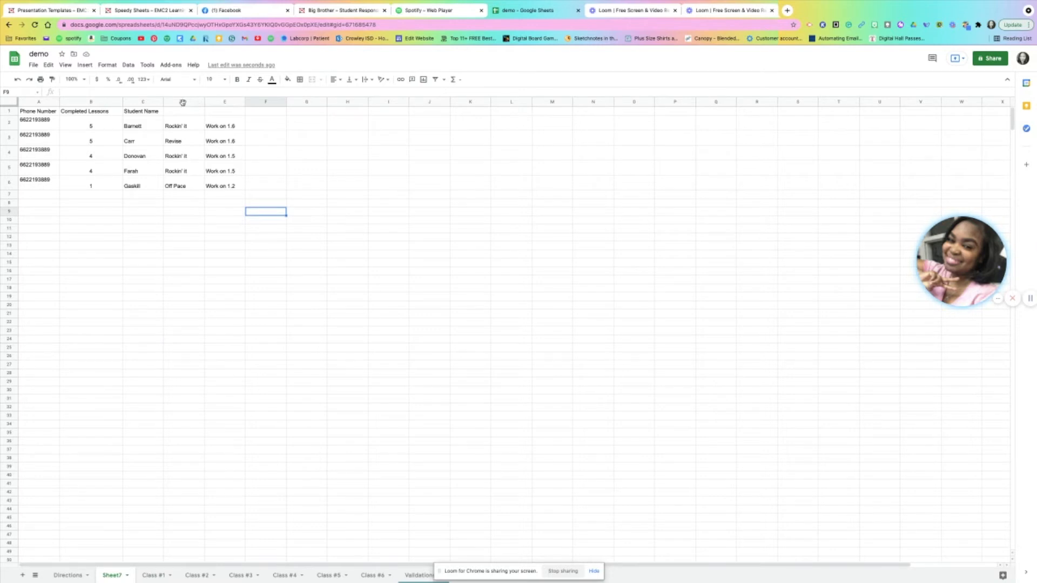
{"action": "left_click_drag", "start_coordinate": [183, 103], "coordinate": [220, 101]}
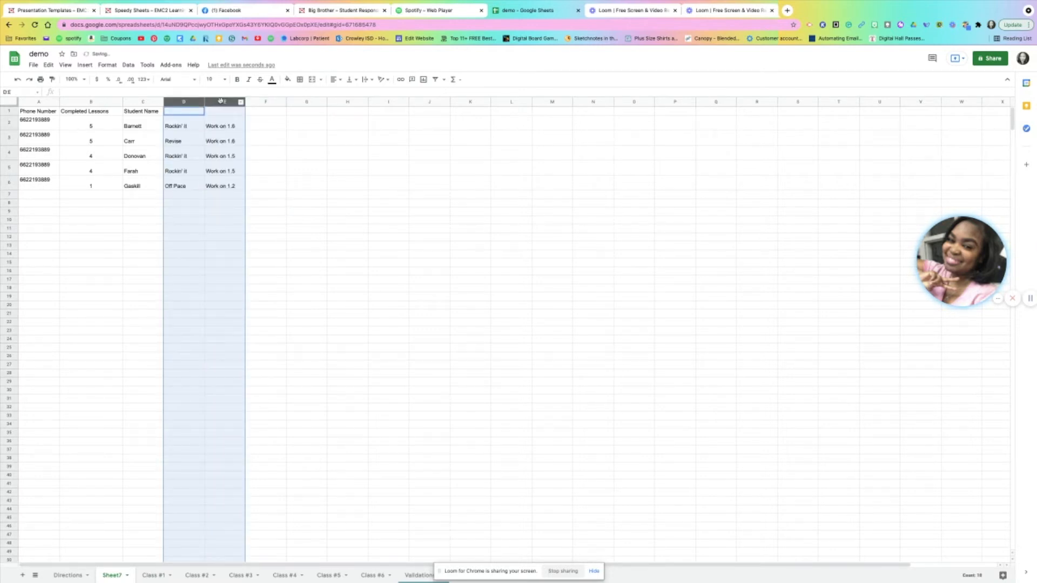
{"action": "left_click", "coordinate": [388, 219]}
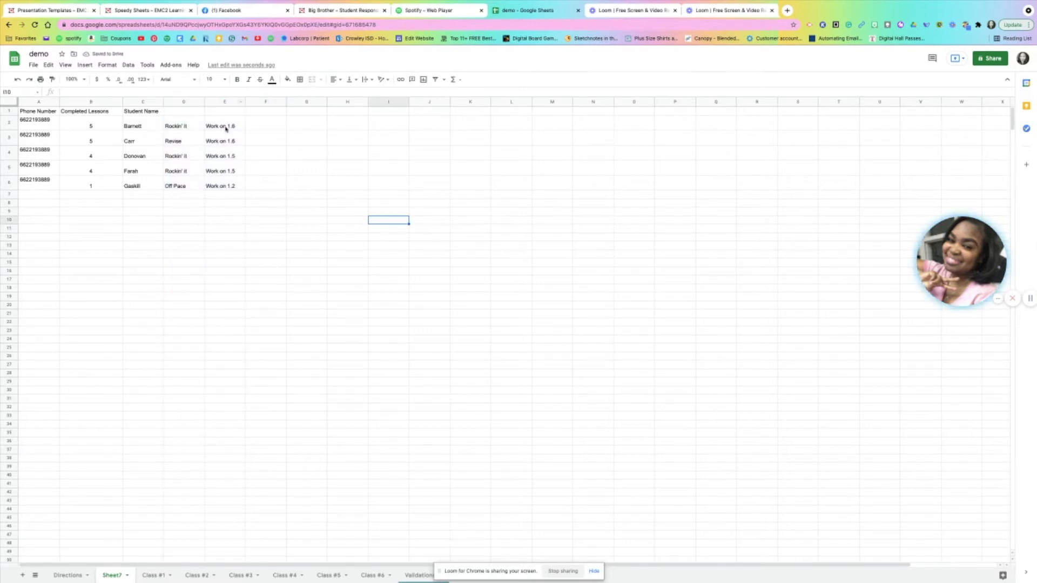
{"action": "left_click_drag", "start_coordinate": [70, 270], "coordinate": [76, 262]}
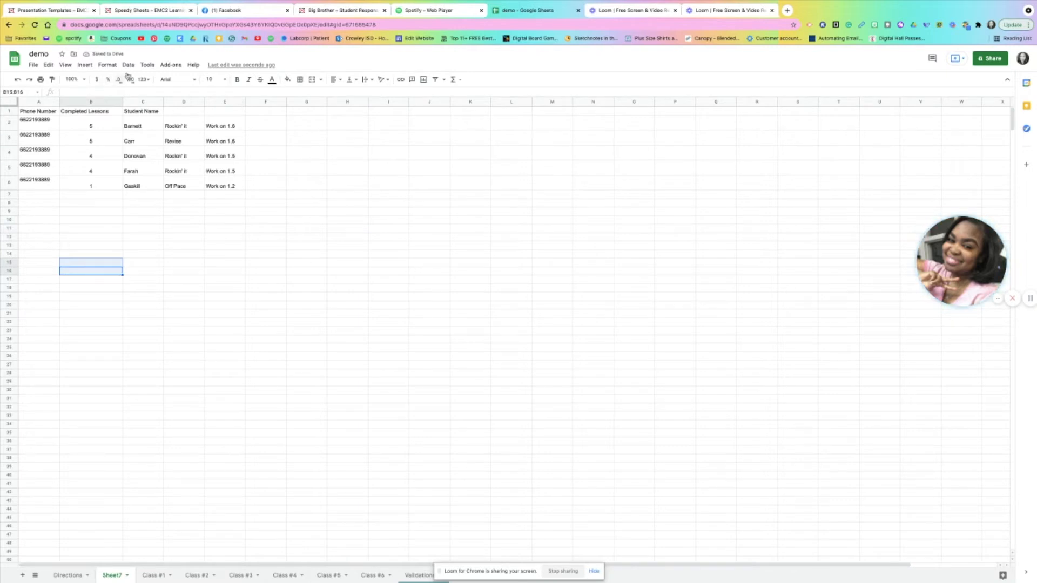
Open the Sheet Gurus SMS add-on's Gurus SMS tool and choose column A as the phone number column
{"action": "left_click", "coordinate": [171, 66]}
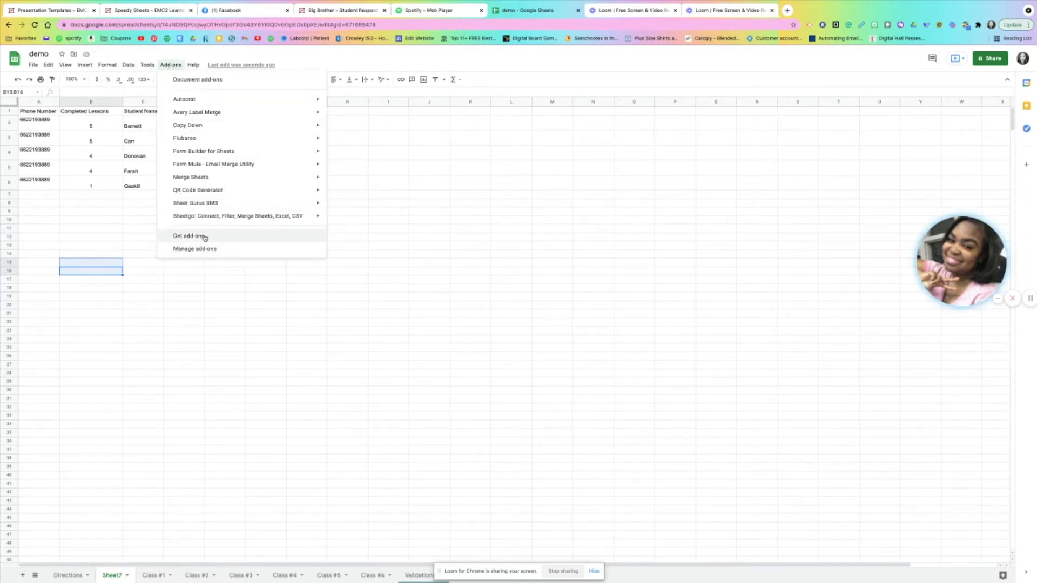
{"action": "mouse_move", "coordinate": [211, 204]}
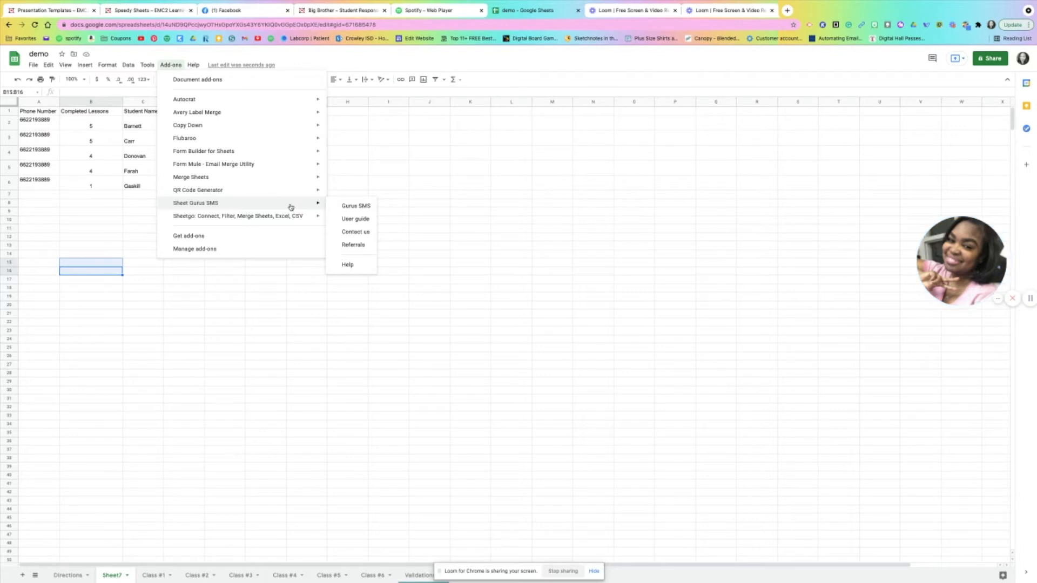
{"action": "left_click", "coordinate": [356, 206]}
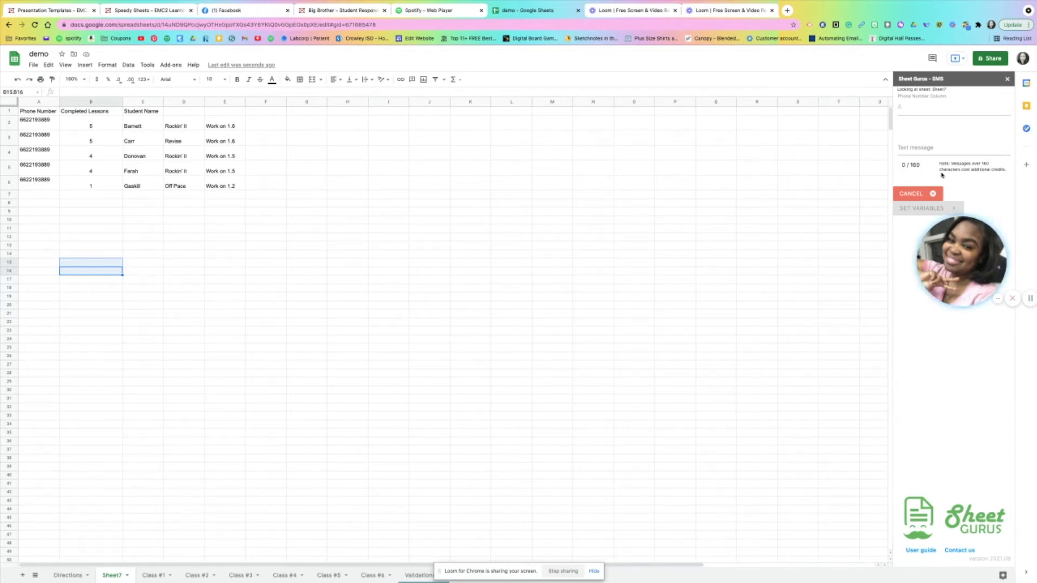
{"action": "left_click", "coordinate": [924, 112]}
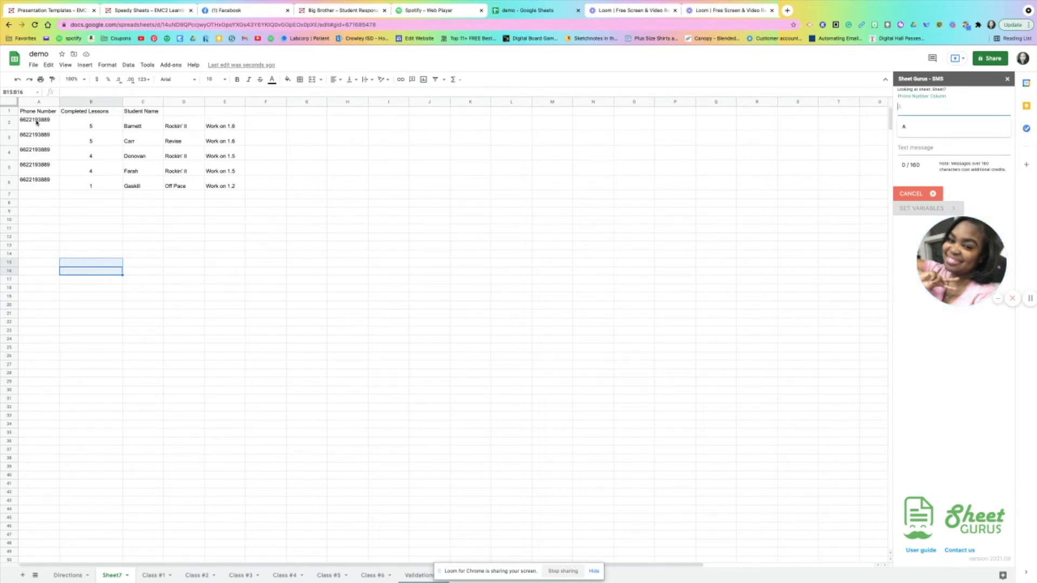
{"action": "left_click", "coordinate": [916, 125]}
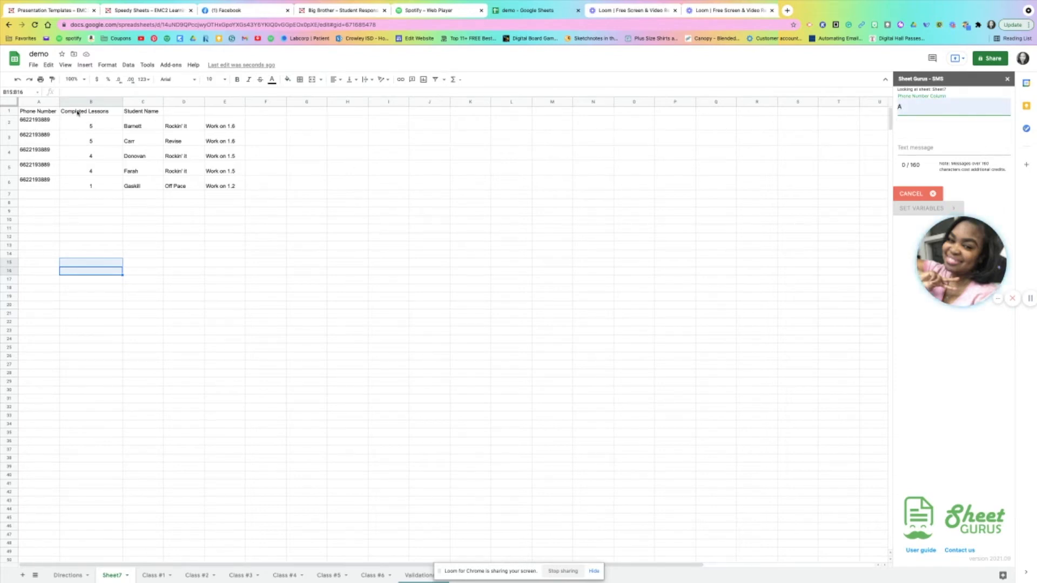
Write the text message "Hello Parent. Student A has completed ____ out of 6 lessons in Geography."
{"action": "left_click", "coordinate": [915, 147]}
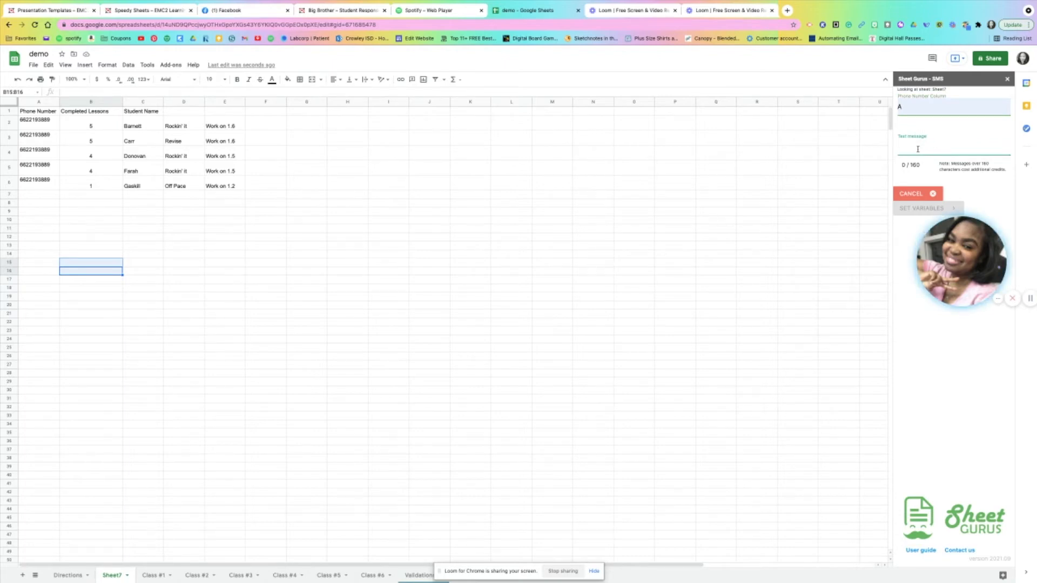
{"action": "type", "text": "Hel"}
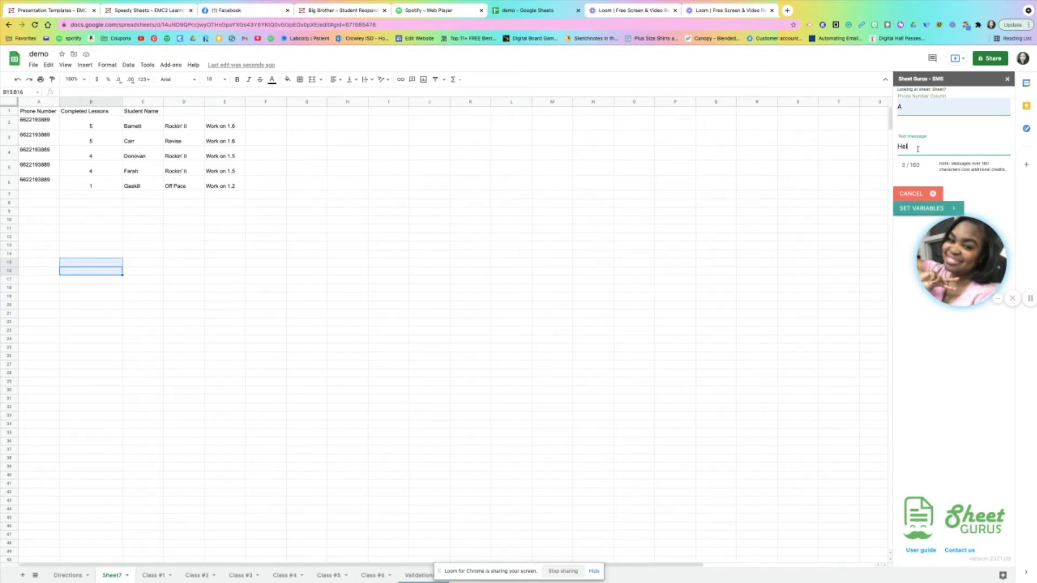
{"action": "type", "text": "lo Parent"}
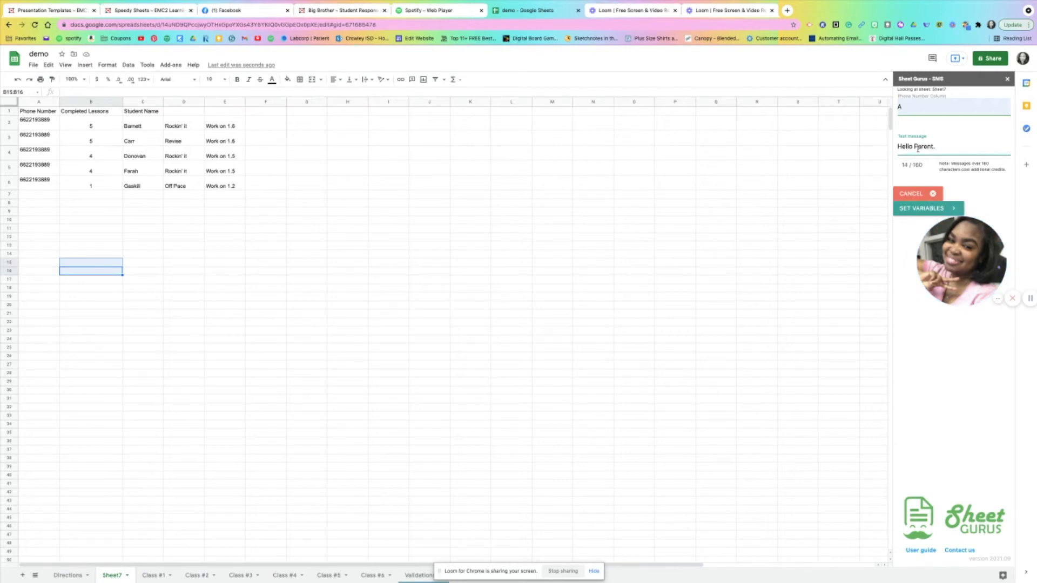
{"action": "type", "text": ". "}
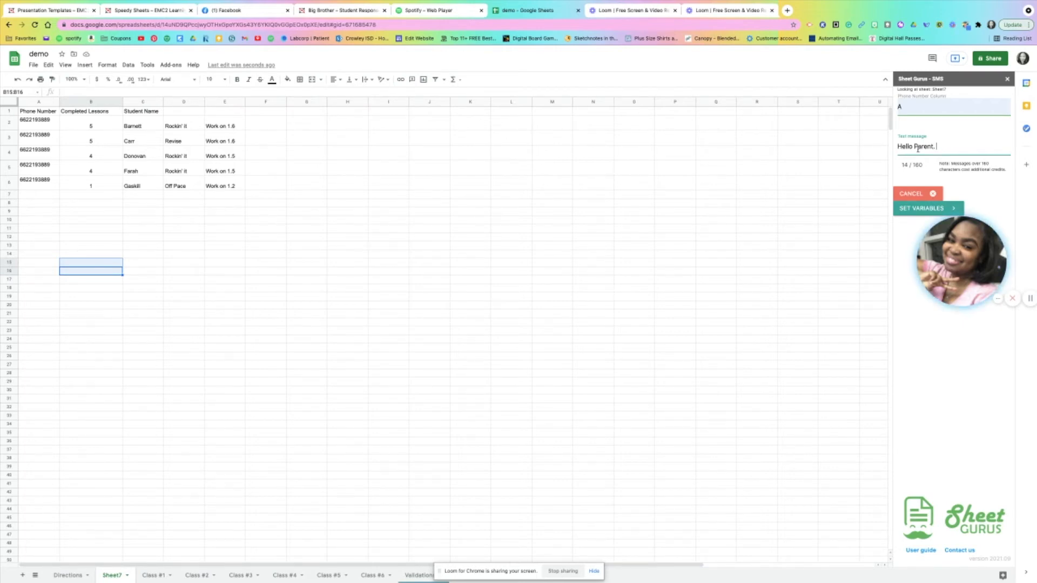
{"action": "type", "text": "Student A"}
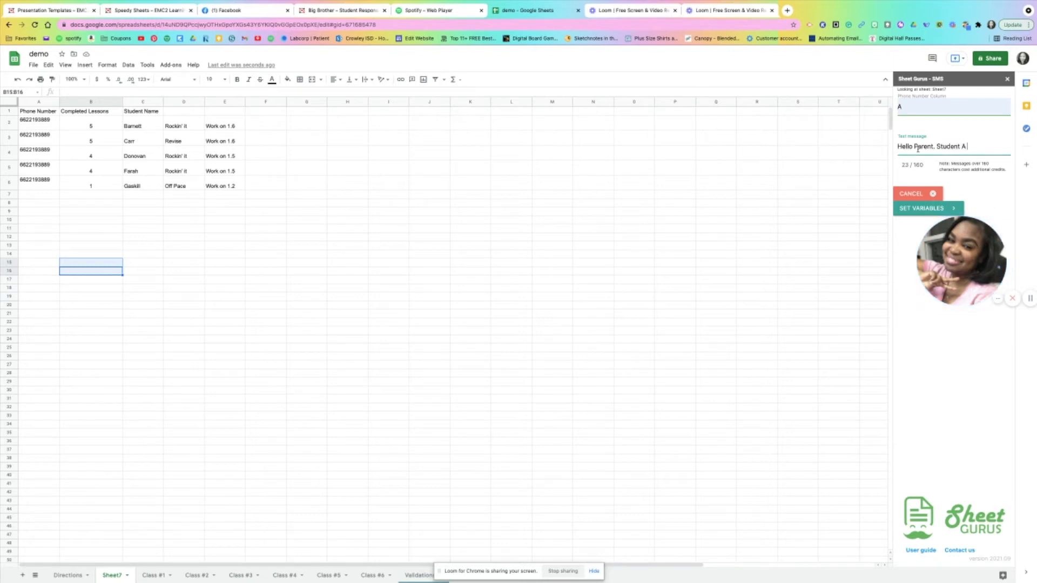
{"action": "type", "text": " has completed "}
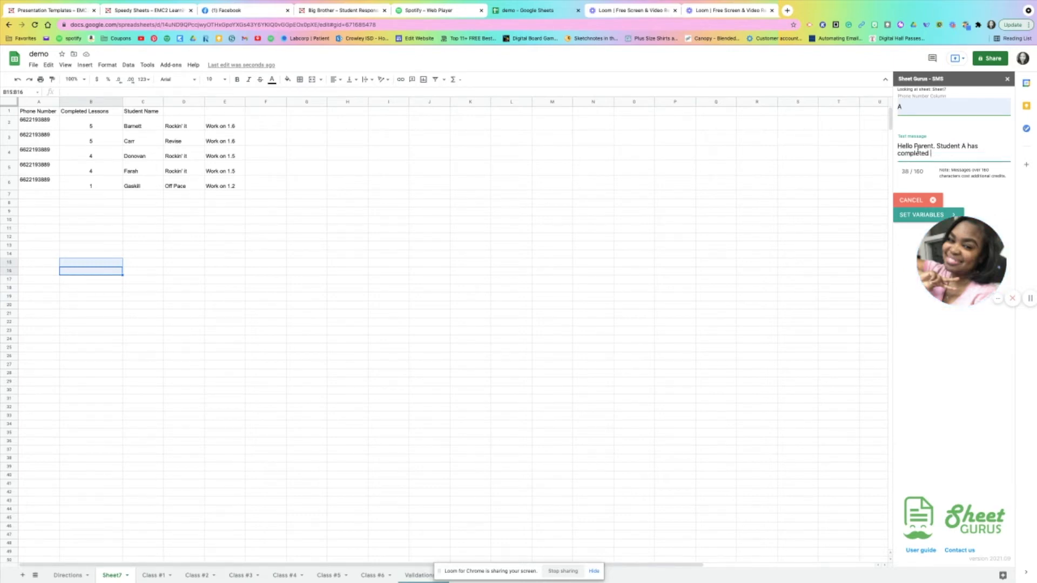
{"action": "type", "text": "____ out of 6 lessons in Geography."}
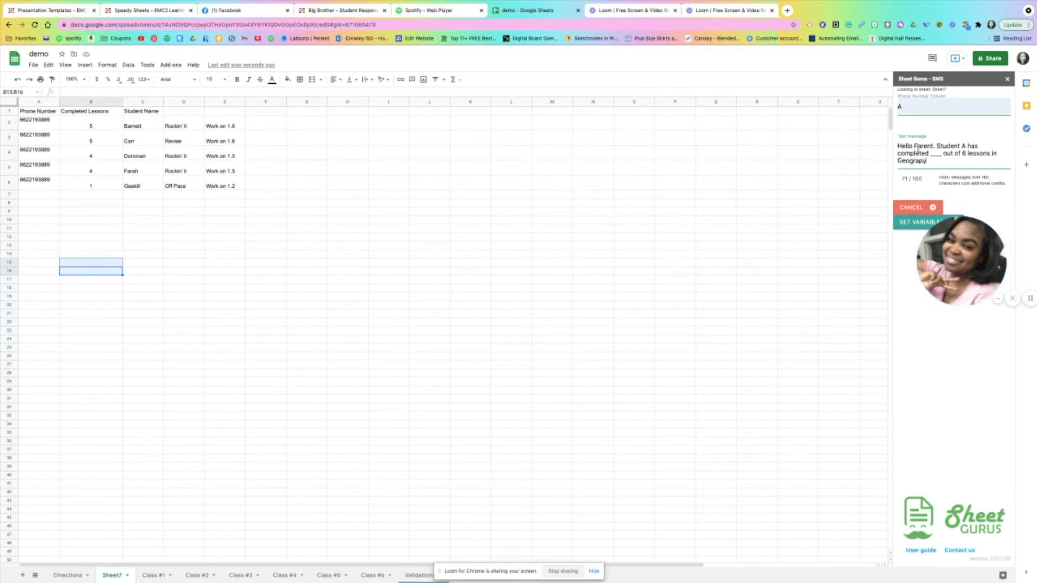
{"action": "type", "text": " Questions? Email me at ___. This "}
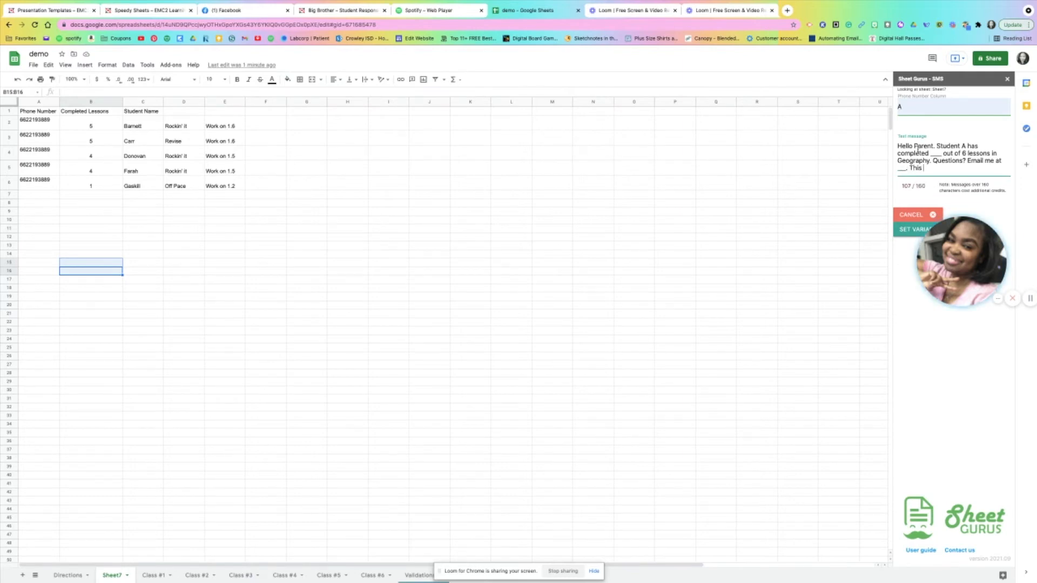
{"action": "type", "text": "is an automated message."}
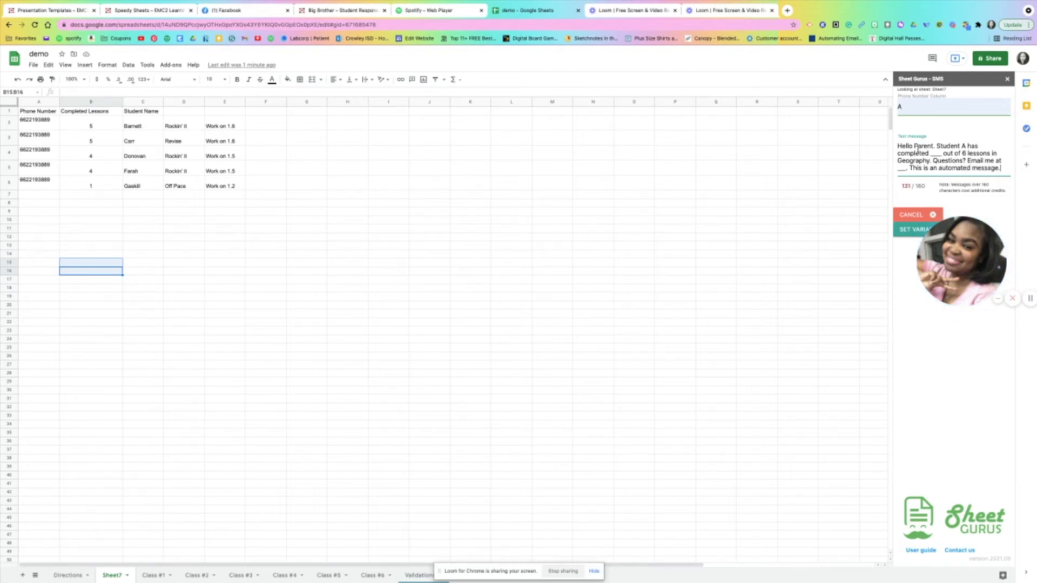
{"action": "type", "text": " Please do"}
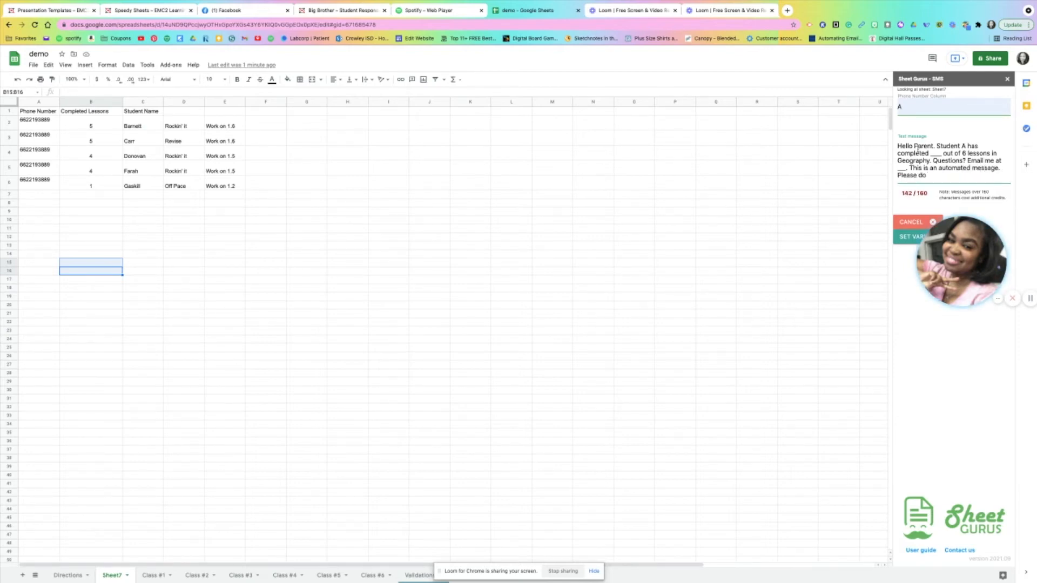
{"action": "type", "text": " not reply."}
Replace "Student A" in the text message with the variable {Student Name}
{"action": "double_click", "coordinate": [938, 153]}
{"action": "left_click", "coordinate": [966, 146]}
{"action": "left_click_drag", "start_coordinate": [964, 145], "coordinate": [938, 145]}
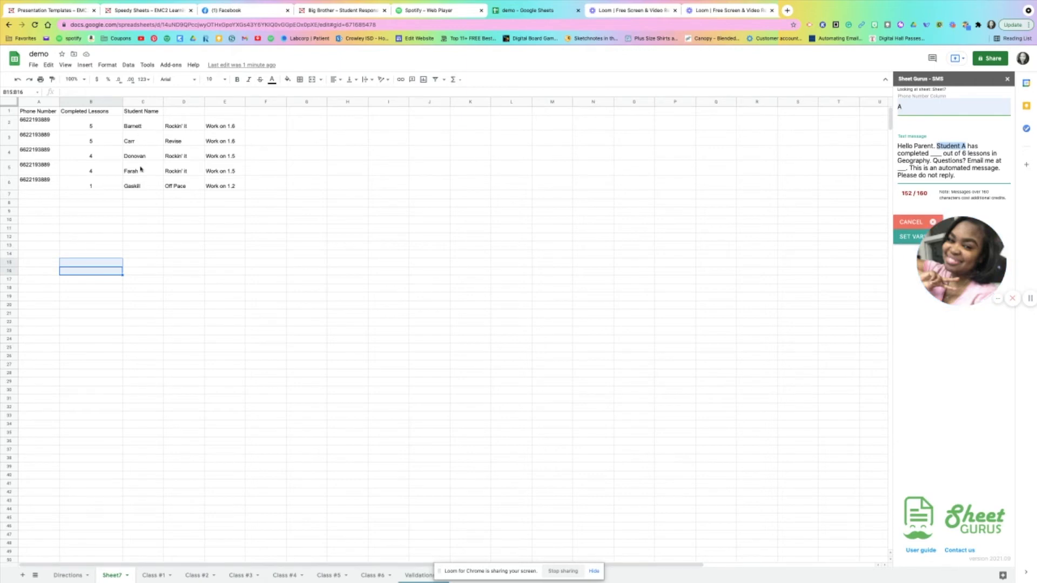
{"action": "left_click", "coordinate": [959, 146]}
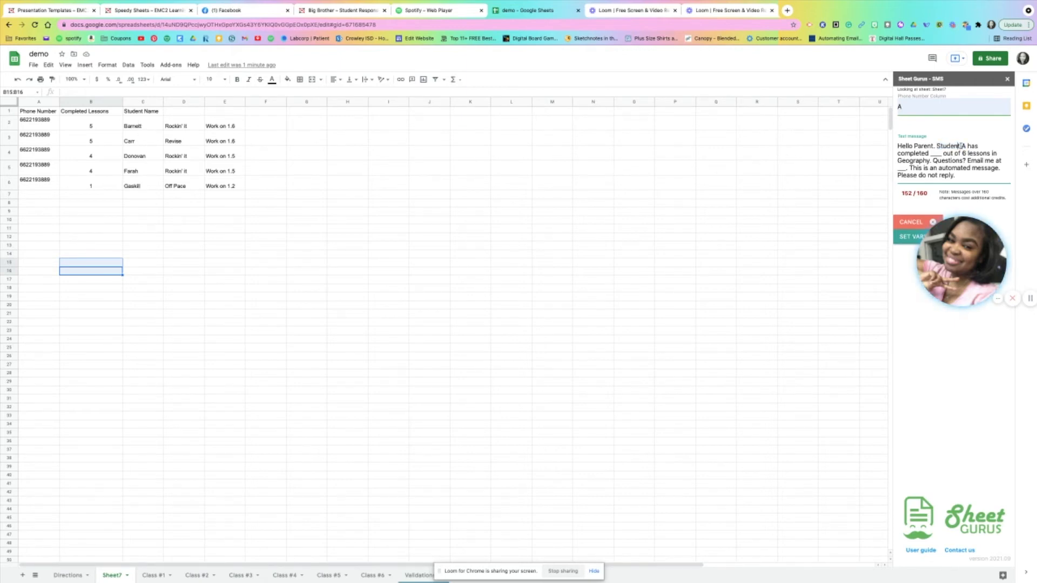
{"action": "left_click_drag", "start_coordinate": [956, 146], "coordinate": [937, 146]}
{"action": "key", "text": "BackSpace"}
{"action": "type", "text": "Student Name"}
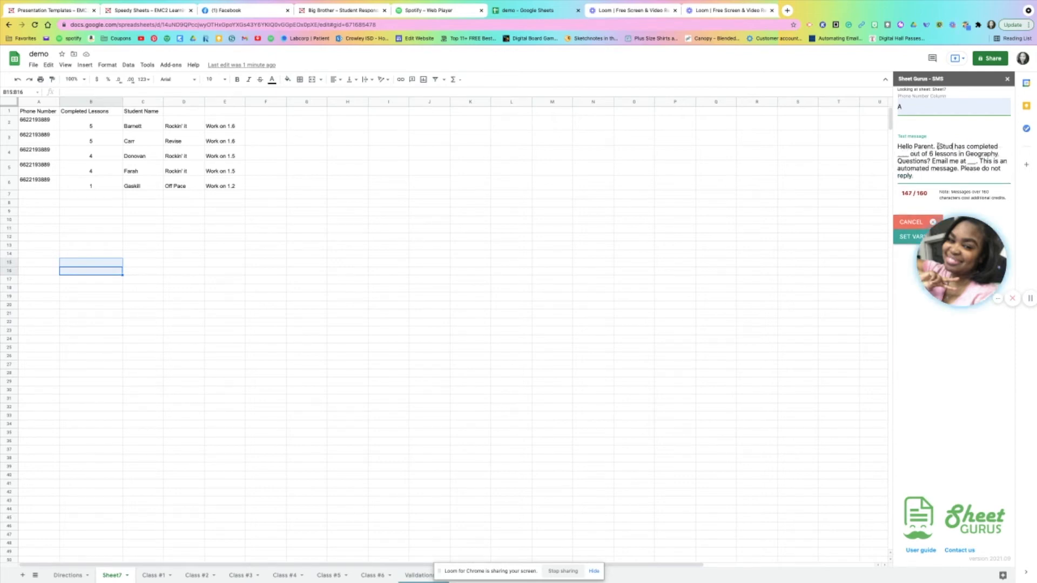
{"action": "type", "text": "]"}
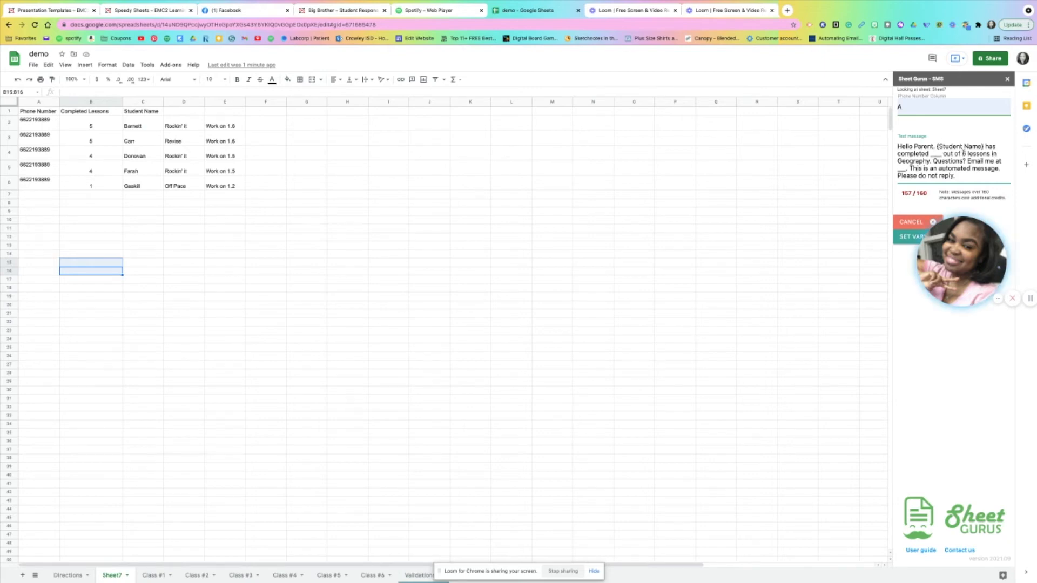
Replace the blank before "out of 6 lessons" in the text message with the variable {Completed Lessons}
{"action": "double_click", "coordinate": [940, 154]}
{"action": "left_click", "coordinate": [942, 154]}
{"action": "key", "text": "BackSpace"}
{"action": "type", "text": "{Com"}
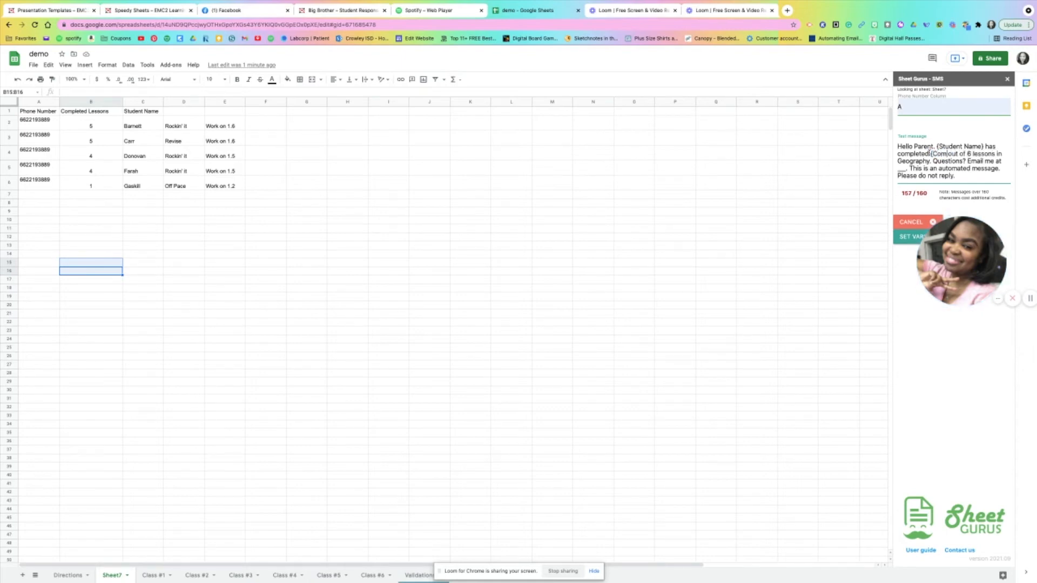
{"action": "type", "text": "pleted Les"}
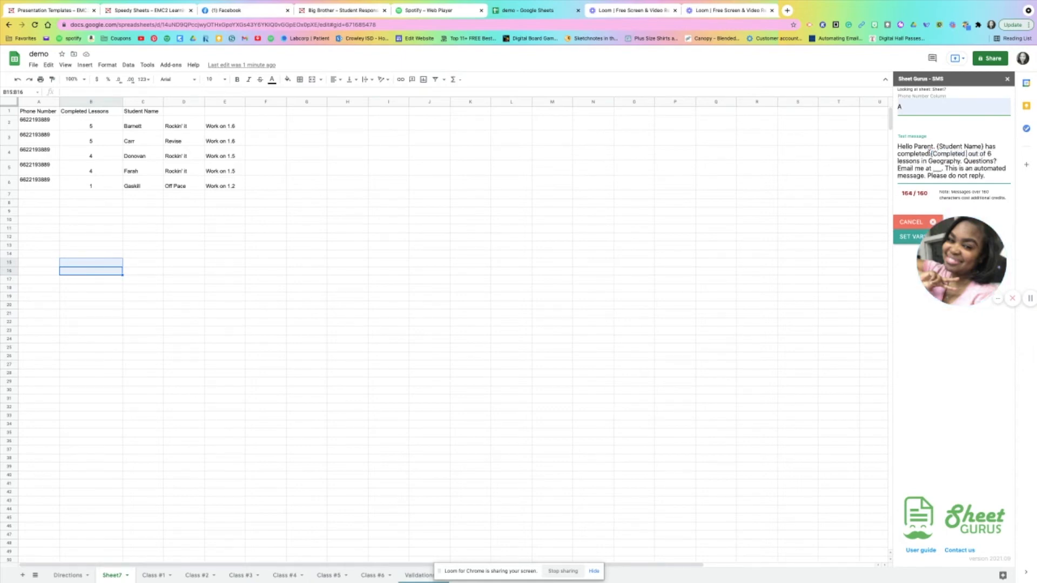
{"action": "type", "text": "sons}"}
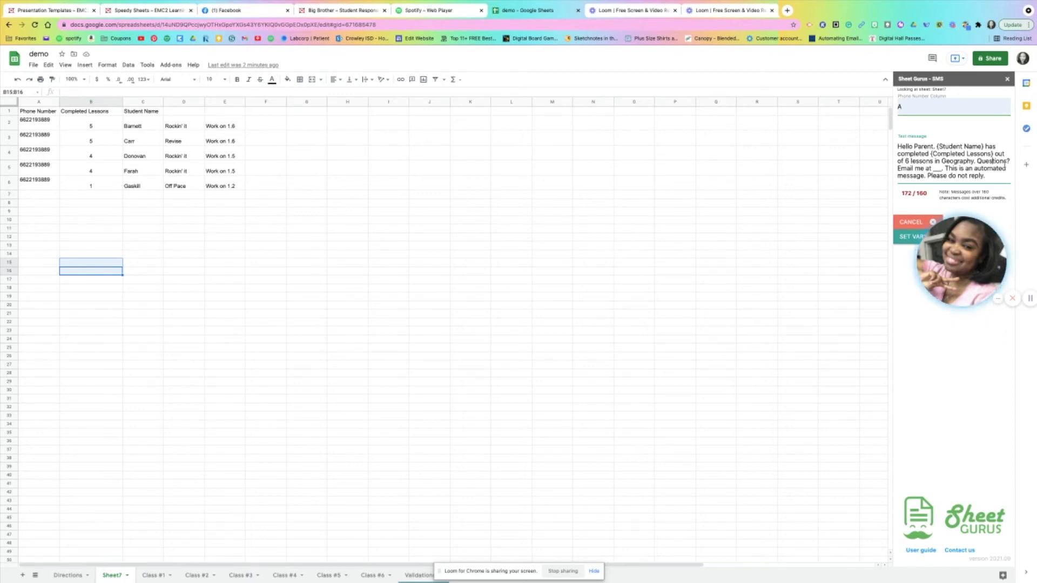
Shorten the text message by deleting "Questions?" and one underscore from the blank after "Email me at"
{"action": "left_click_drag", "start_coordinate": [1009, 161], "coordinate": [978, 161]}
{"action": "key", "text": "BackSpace"}
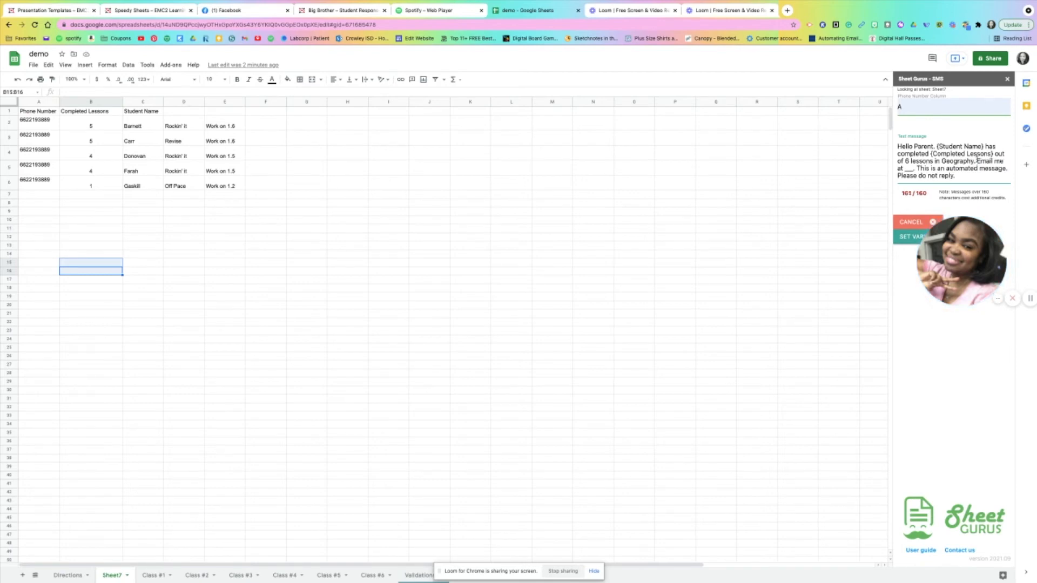
{"action": "left_click", "coordinate": [912, 168]}
{"action": "key", "text": "BackSpace"}
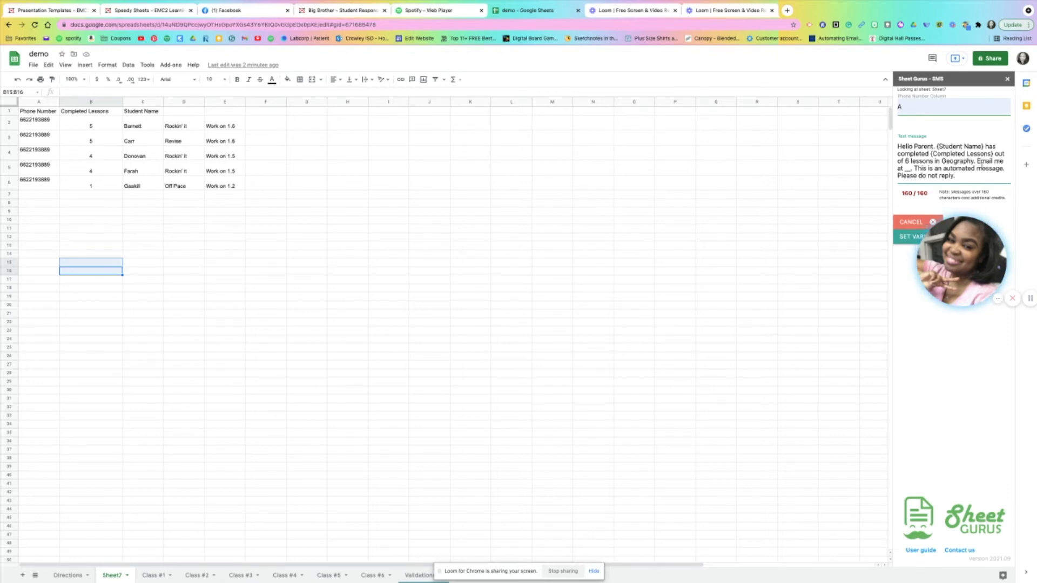
Try to proceed from the text message to setting its variables
{"action": "left_click_drag", "start_coordinate": [982, 243], "coordinate": [961, 402]}
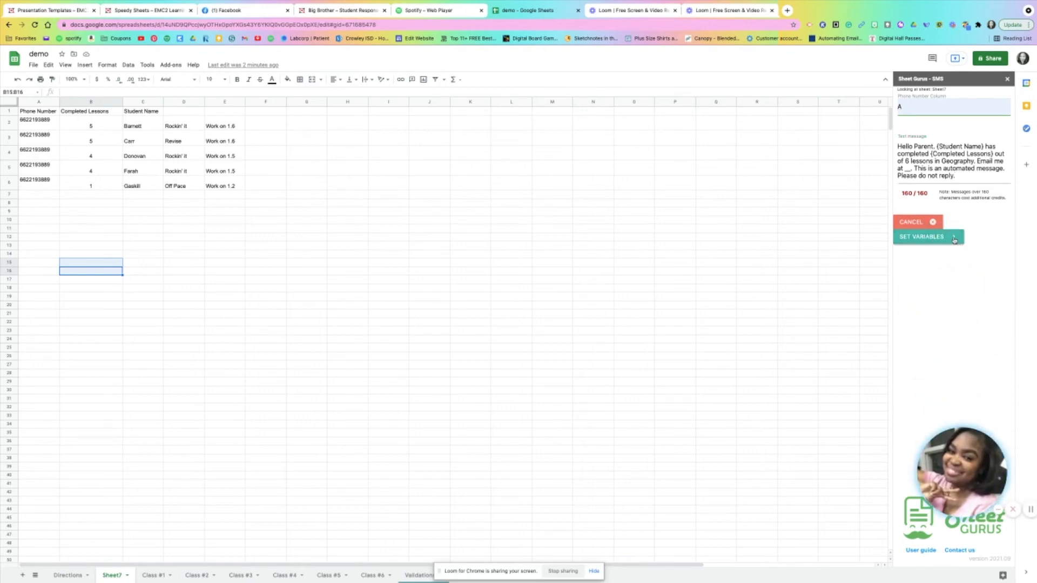
{"action": "left_click", "coordinate": [954, 240]}
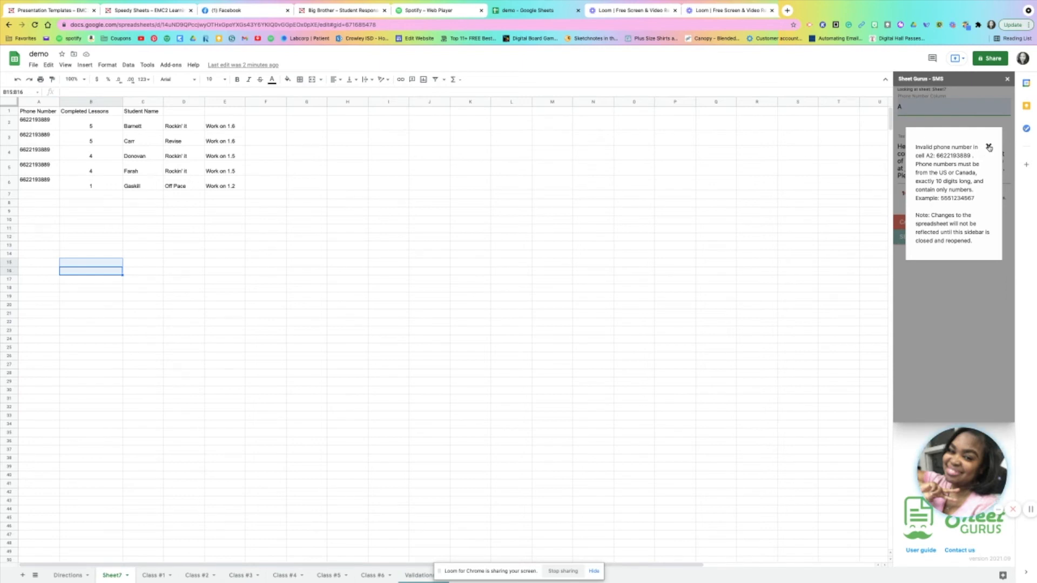
{"action": "left_click", "coordinate": [988, 147]}
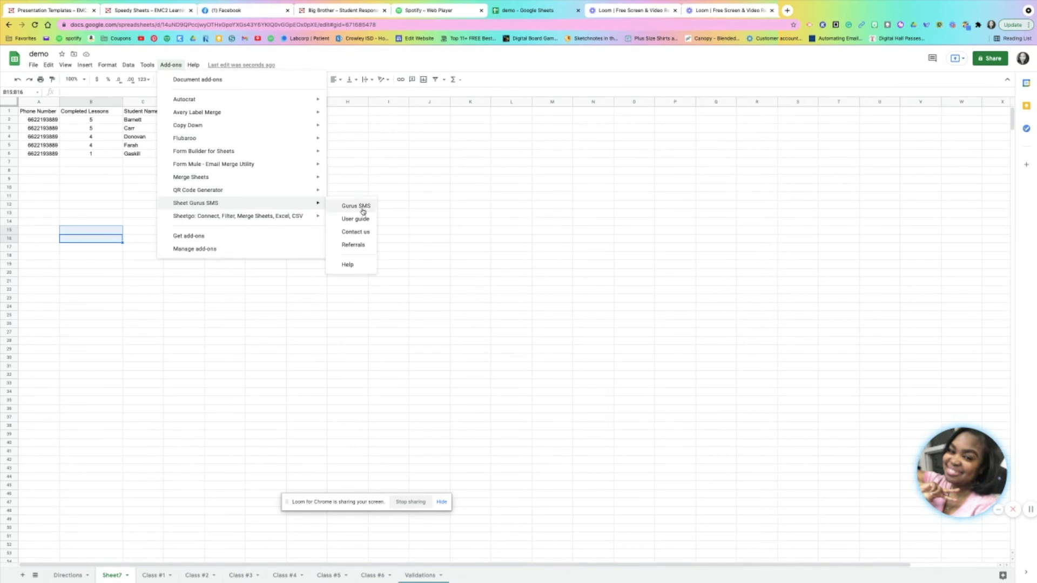
Restart Gurus SMS, set column A as the phone number column, paste the copied text message and continue to its variables
{"action": "left_click", "coordinate": [348, 208]}
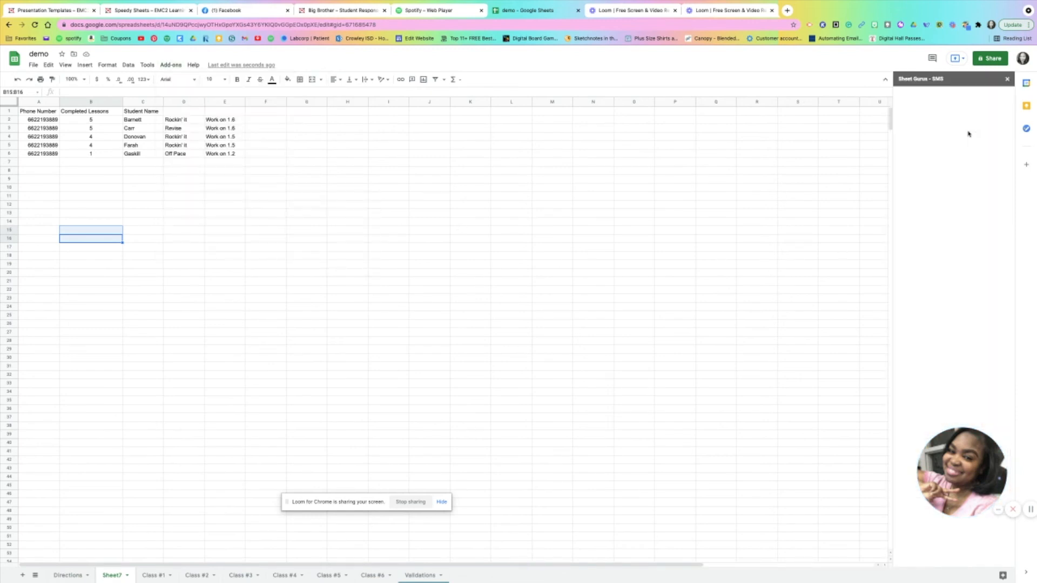
{"action": "left_click", "coordinate": [913, 113]}
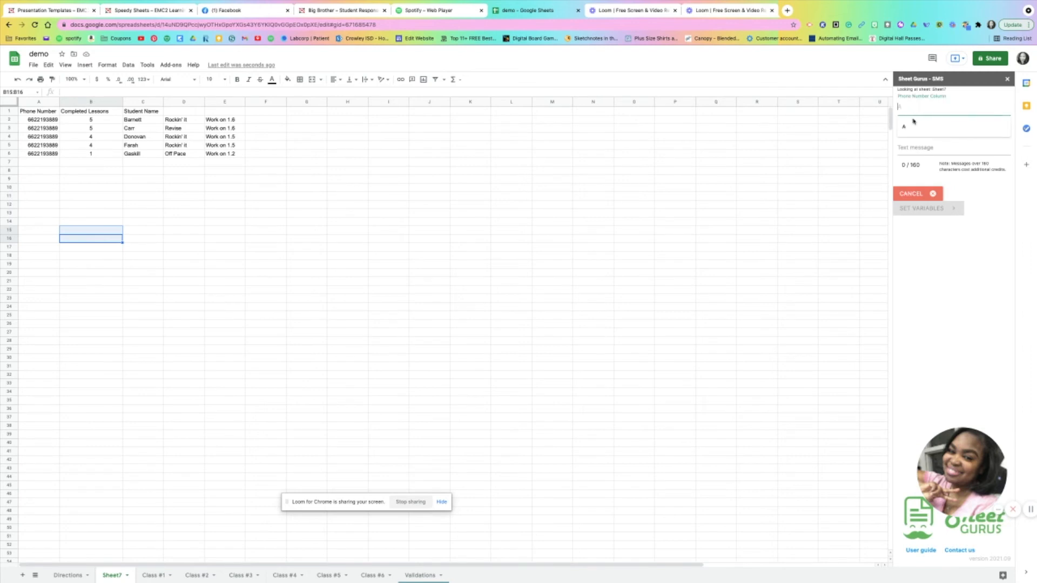
{"action": "left_click", "coordinate": [905, 126]}
{"action": "left_click", "coordinate": [916, 144]}
{"action": "type", "text": "Hello Parent. {Student Name} has completed {Completed Lessons} out of 6 lessons in Geography. Email me at __. This is an automated message. Please do not reply."}
{"action": "left_click", "coordinate": [924, 236]}
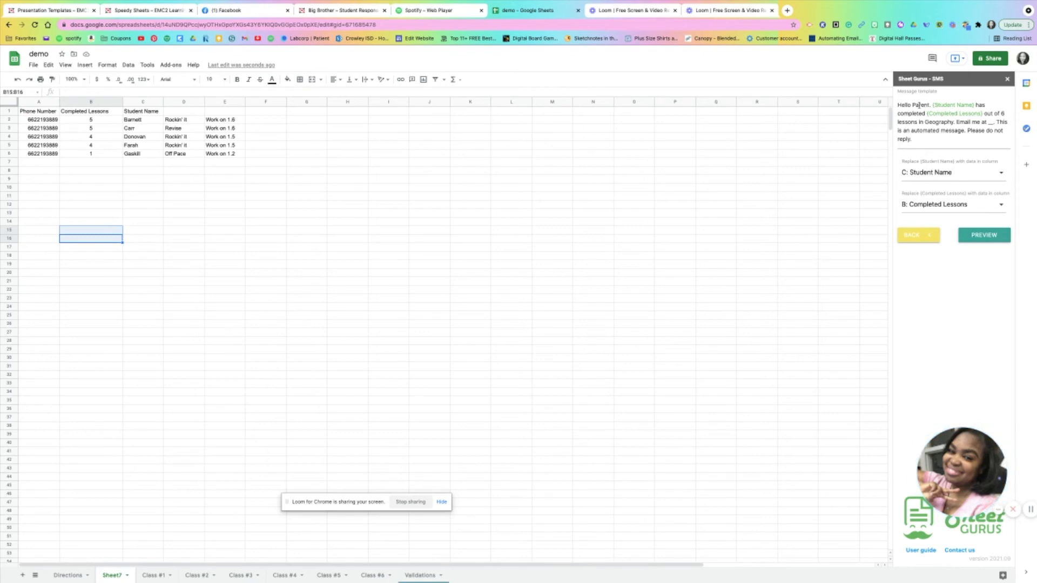
Map {Student Name} to column C: Student Name and {Completed Lessons} to column B: Completed Lessons
{"action": "left_click", "coordinate": [996, 177]}
{"action": "left_click", "coordinate": [993, 231]}
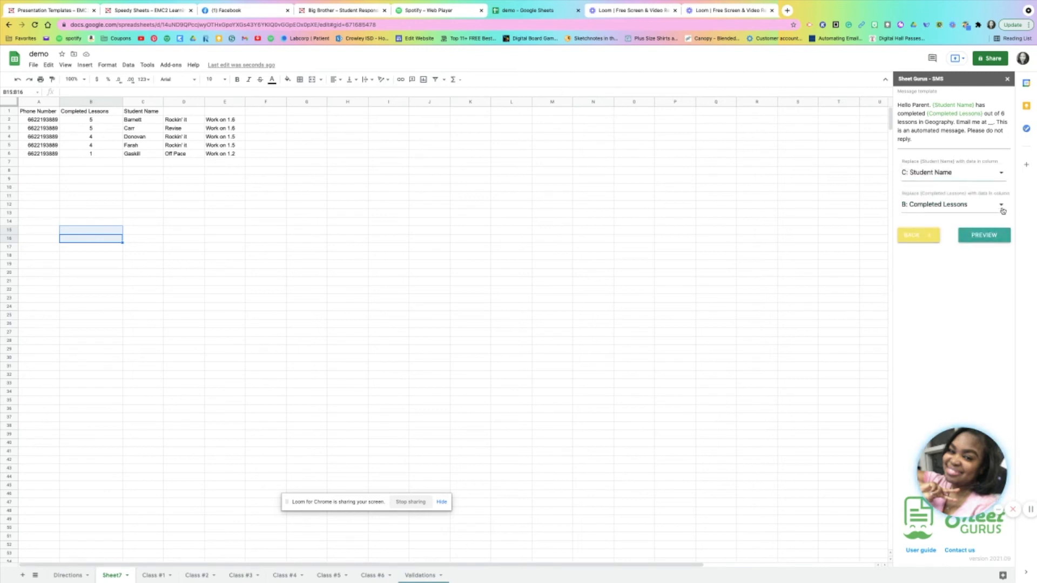
{"action": "left_click", "coordinate": [1002, 210]}
{"action": "left_click", "coordinate": [997, 249]}
Preview the personalized text messages and send them to all listed recipients
{"action": "left_click", "coordinate": [981, 235]}
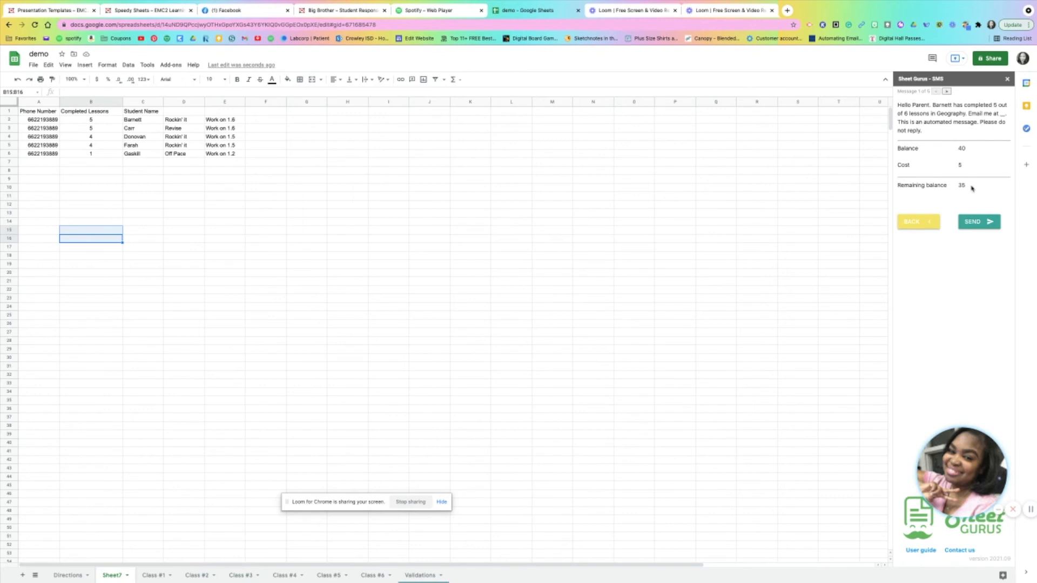
{"action": "left_click", "coordinate": [978, 223]}
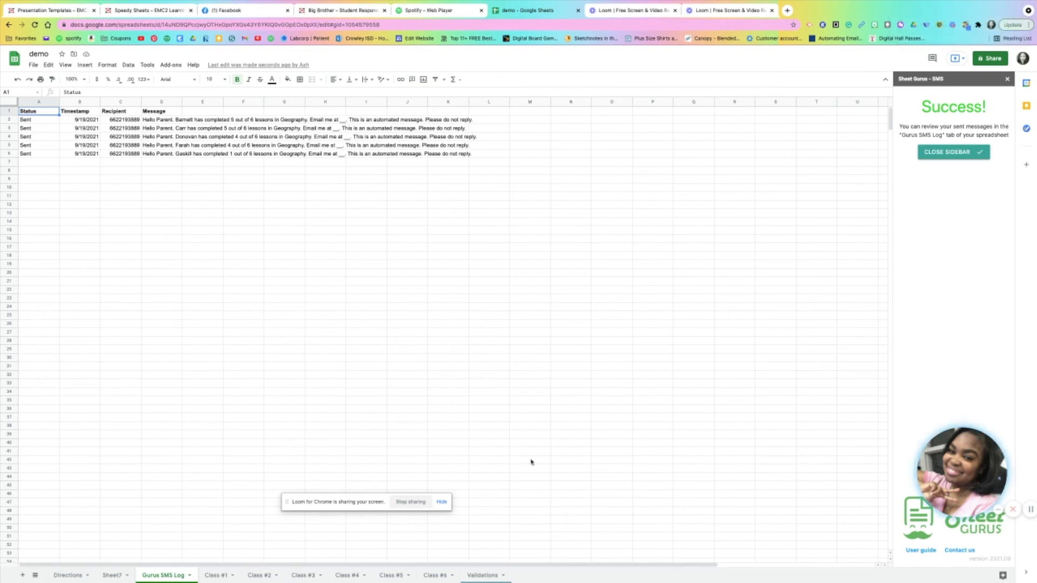
Switch to Google Voice and examine the newly received "Hello Parent" progress messages in the conversation
{"action": "left_click", "coordinate": [599, 570]}
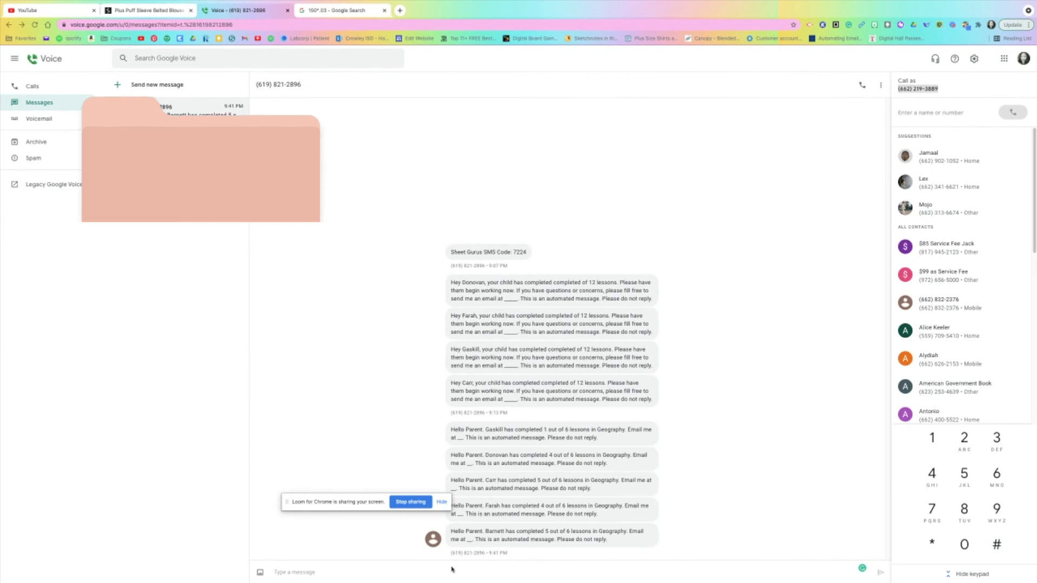
{"action": "mouse_move", "coordinate": [992, 2]}
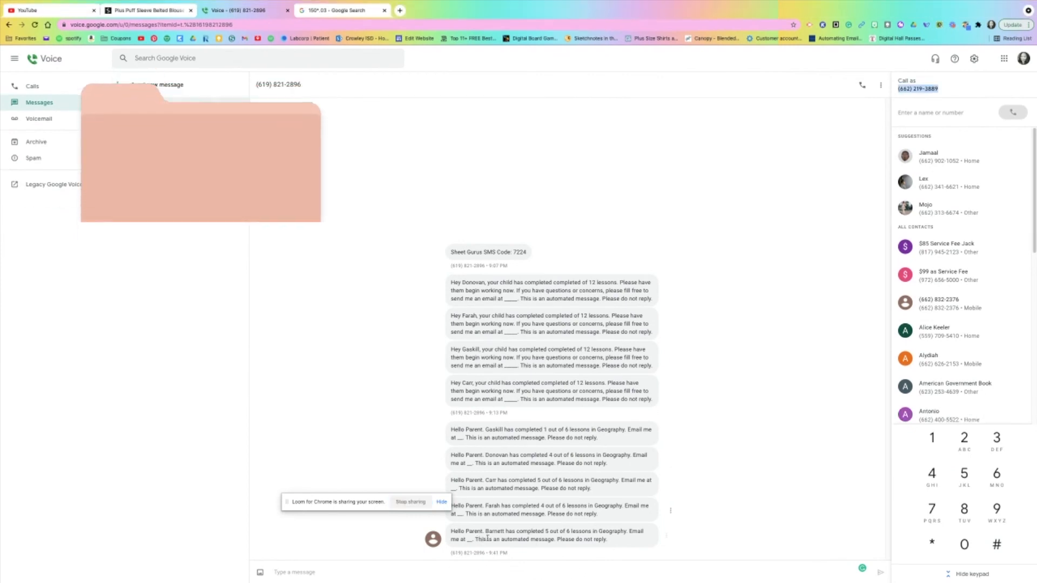
{"action": "left_click_drag", "start_coordinate": [452, 429], "coordinate": [625, 550]}
{"action": "left_click", "coordinate": [722, 475]}
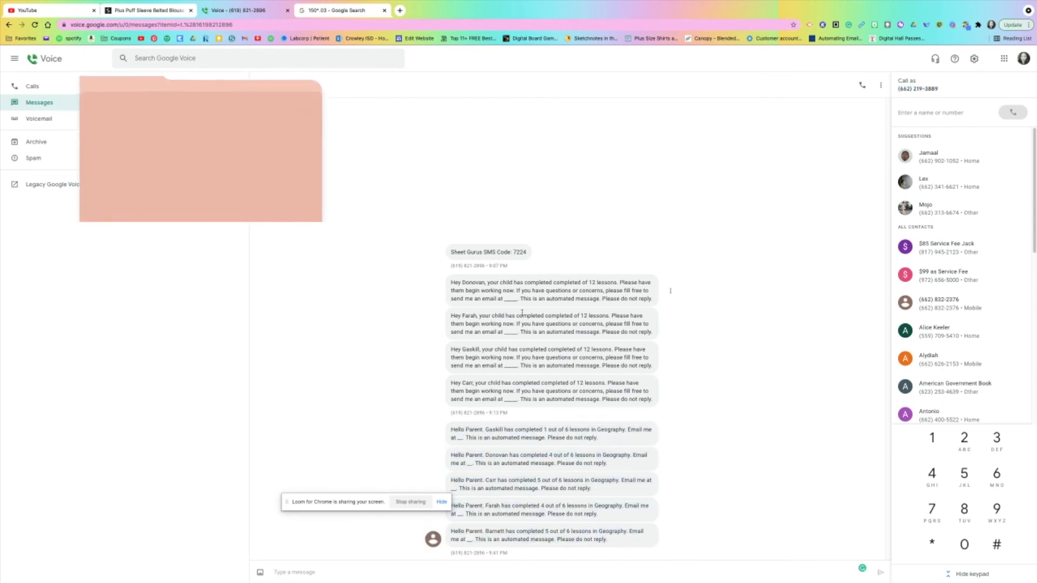
{"action": "left_click_drag", "start_coordinate": [452, 429], "coordinate": [607, 552]}
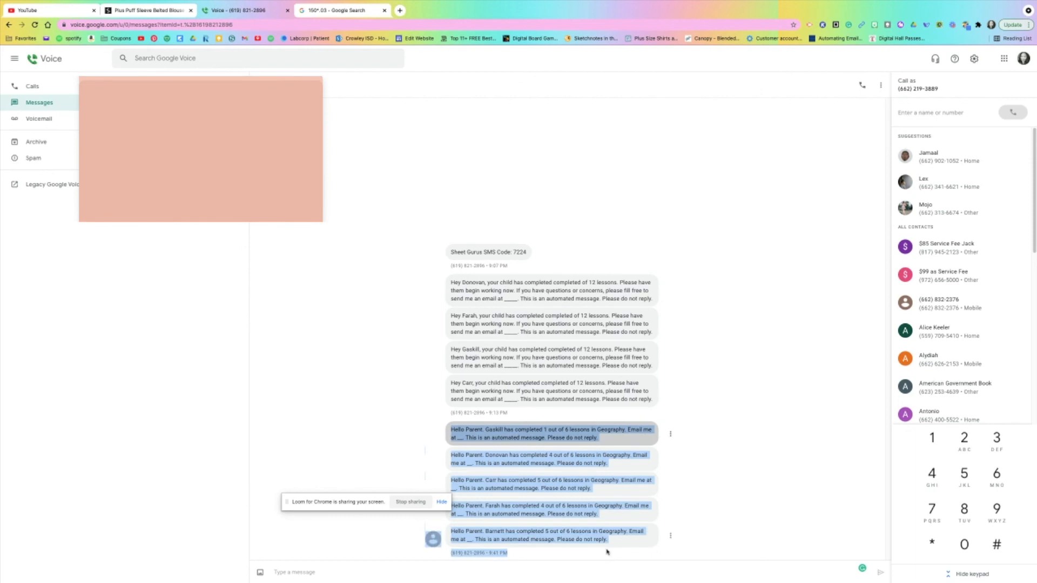
{"action": "left_click", "coordinate": [730, 498]}
Return to the demo spreadsheet in Google Sheets to view the Gurus SMS Log sheet
{"action": "mouse_move", "coordinate": [615, 578]}
{"action": "left_click", "coordinate": [608, 573]}
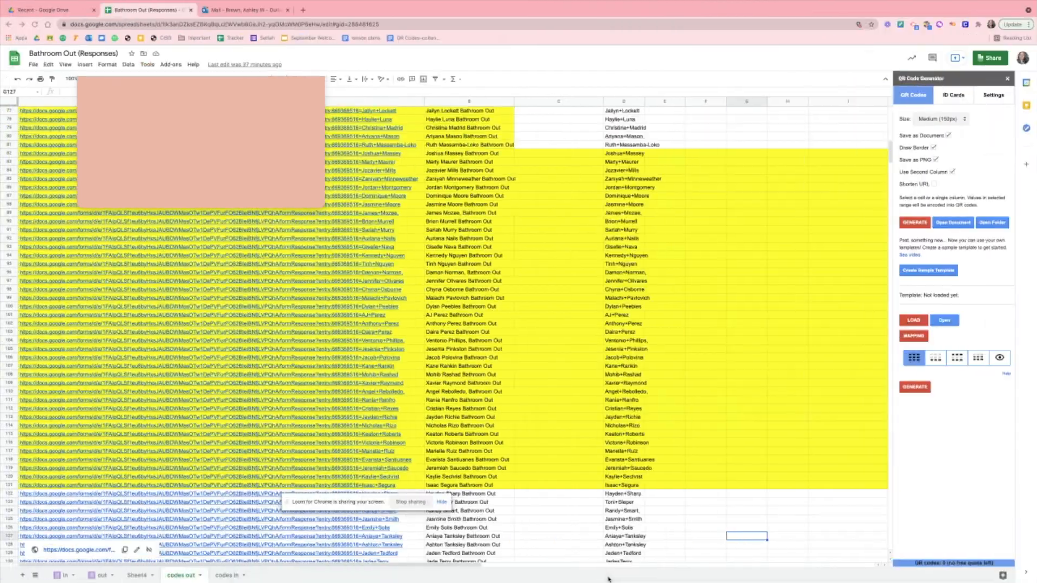
{"action": "mouse_move", "coordinate": [464, 567]}
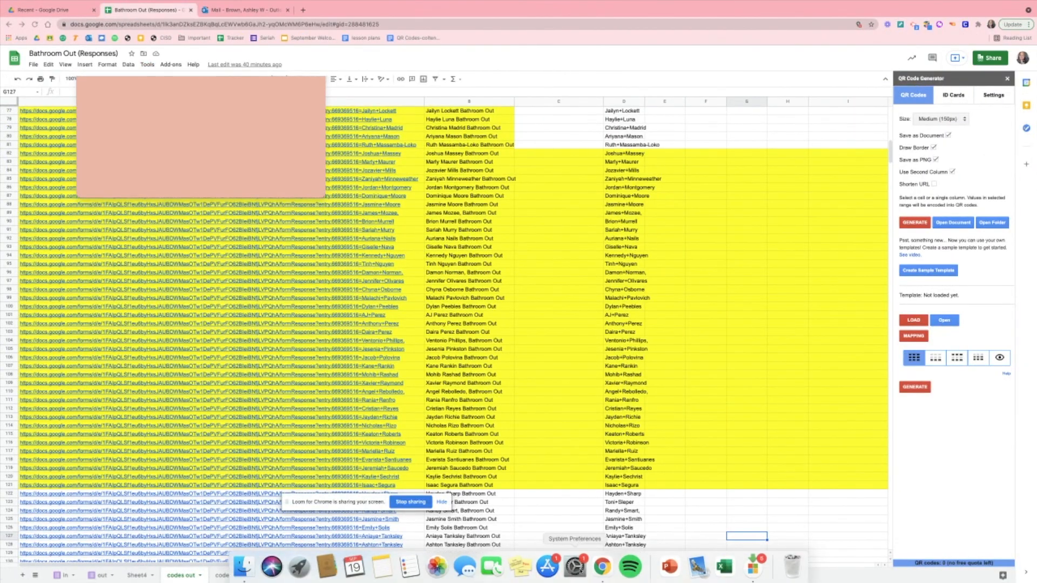
{"action": "left_click", "coordinate": [608, 568]}
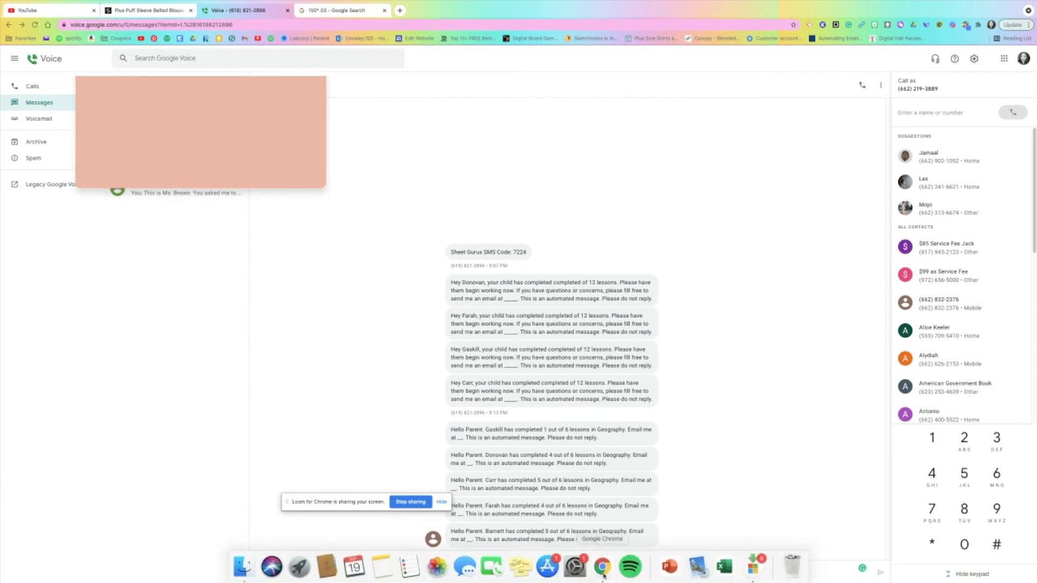
{"action": "left_click", "coordinate": [577, 567]}
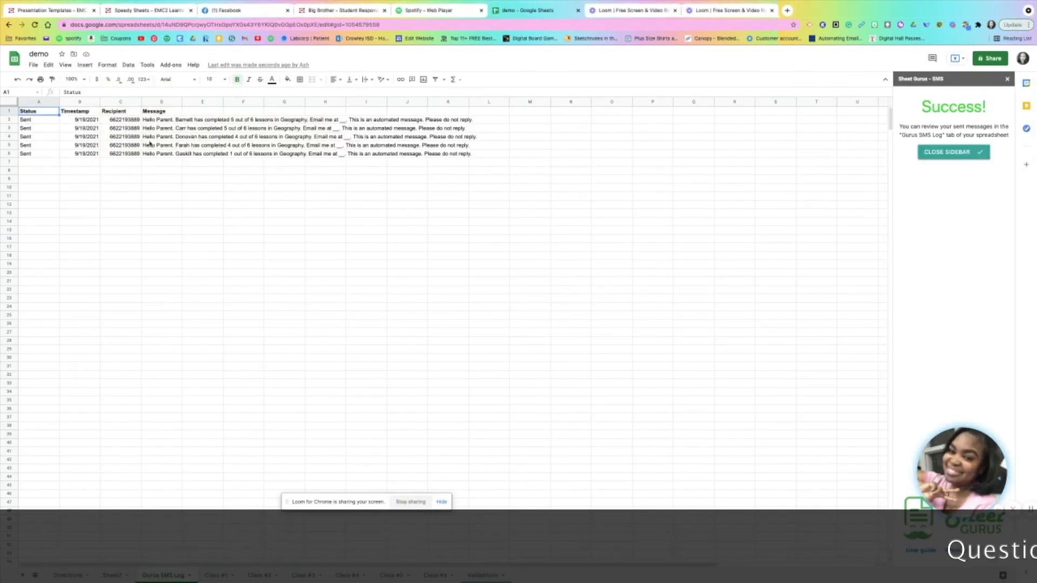